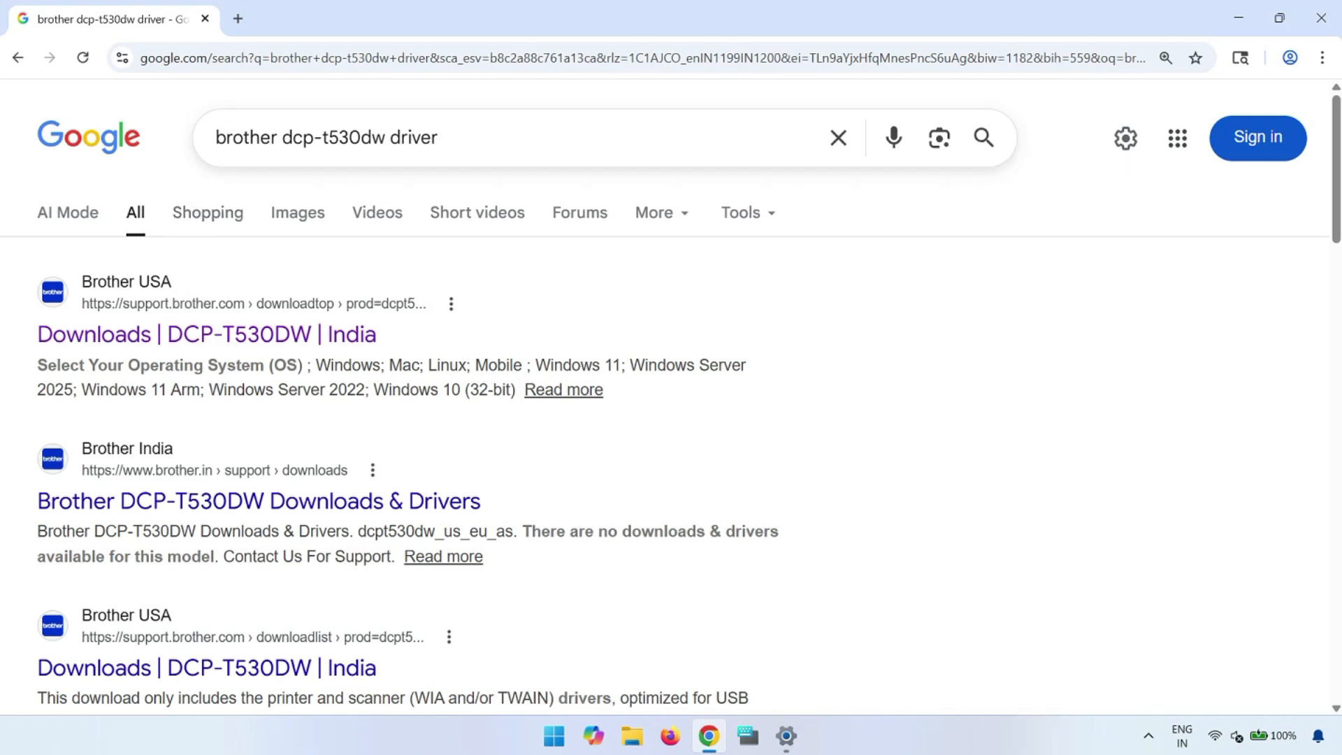
Download the Windows 11 Printer Driver for the DCP-T530DW from Brother's support site, agreeing to the EULA
left_click(204, 325)
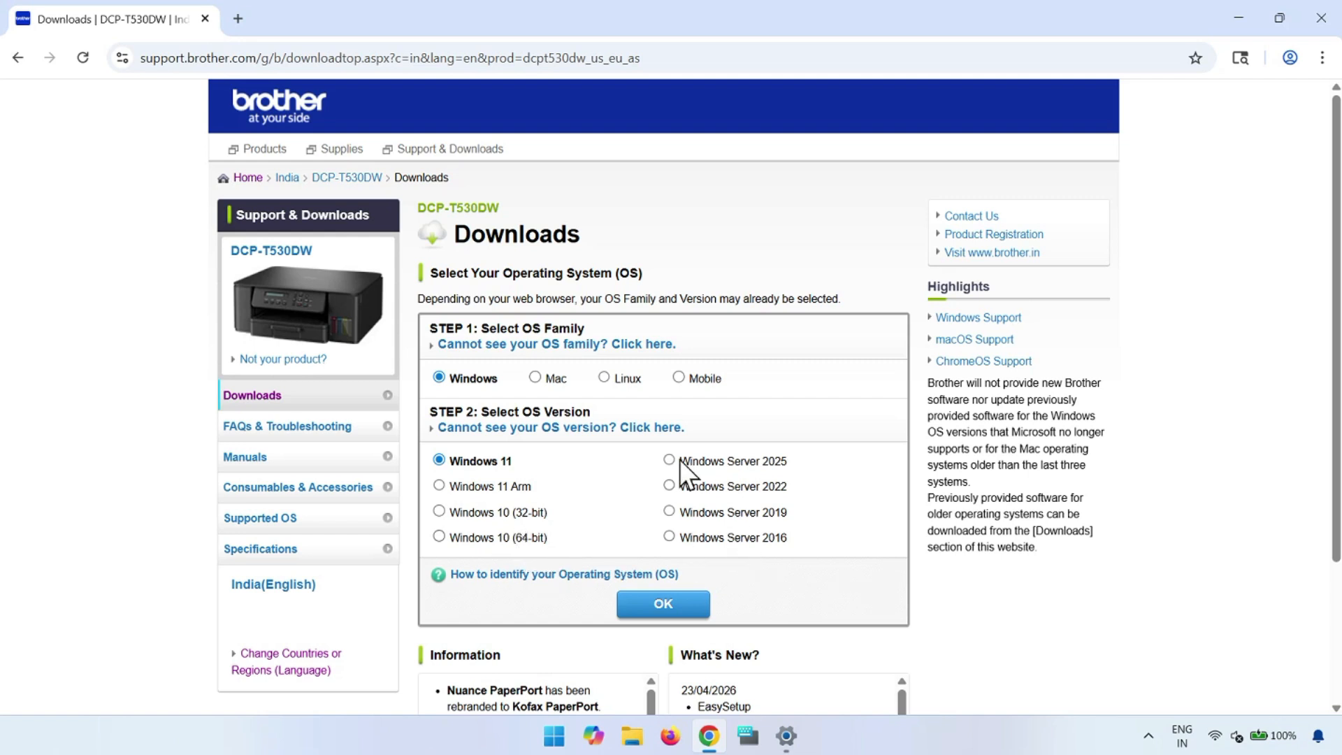
left_click(657, 606)
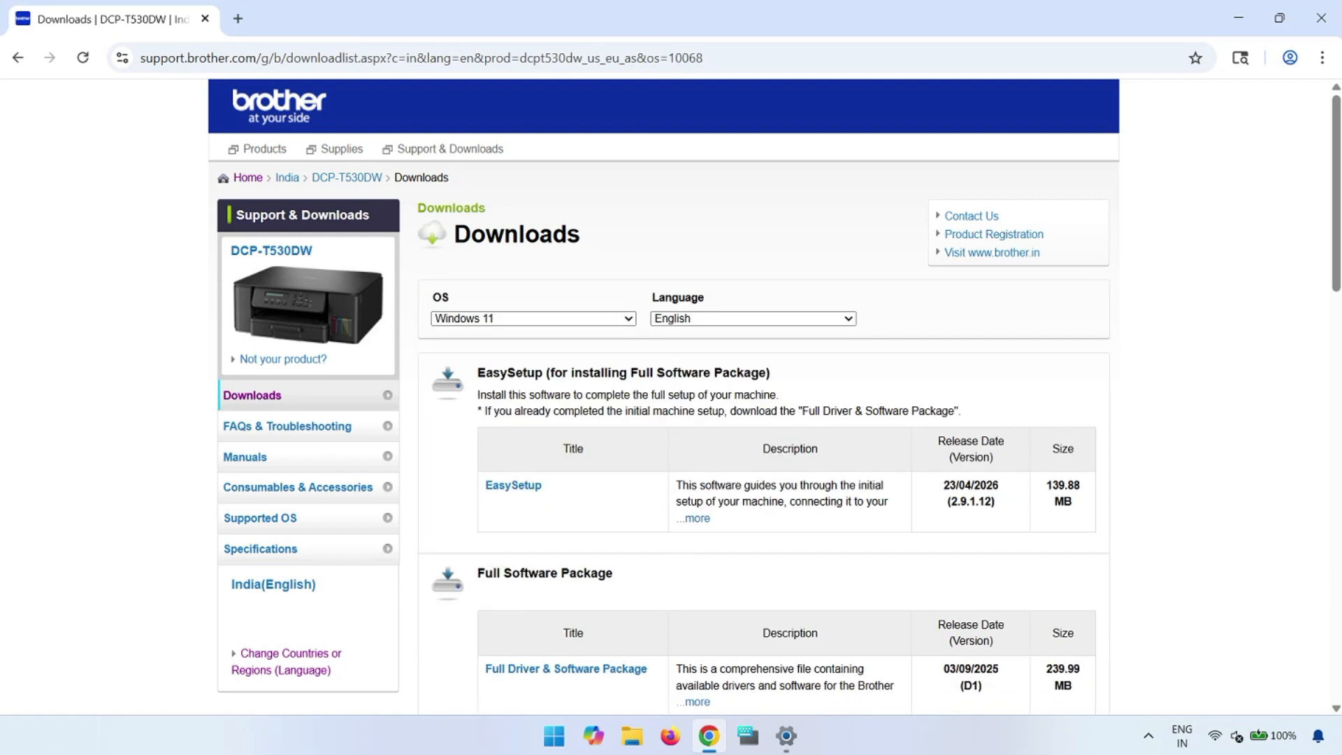
scroll(610, 480, "down", 3)
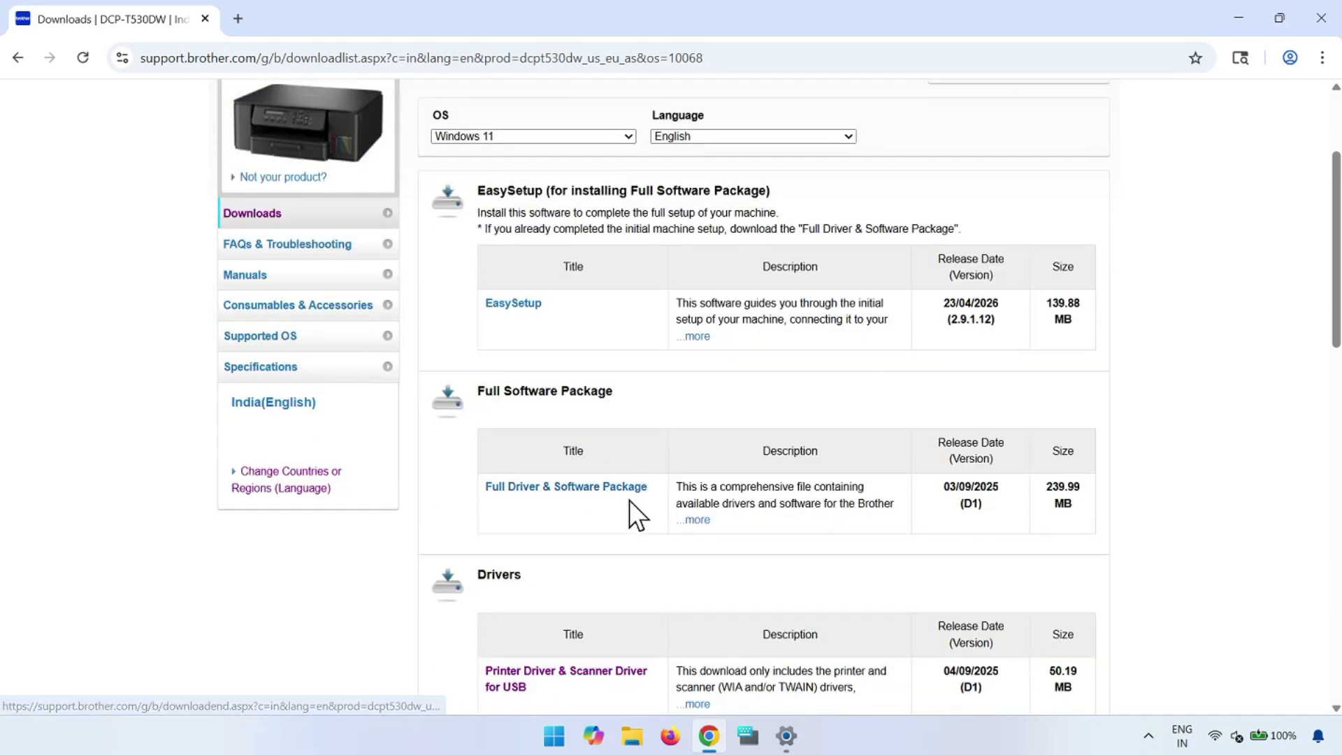
scroll(633, 501, "down", 3)
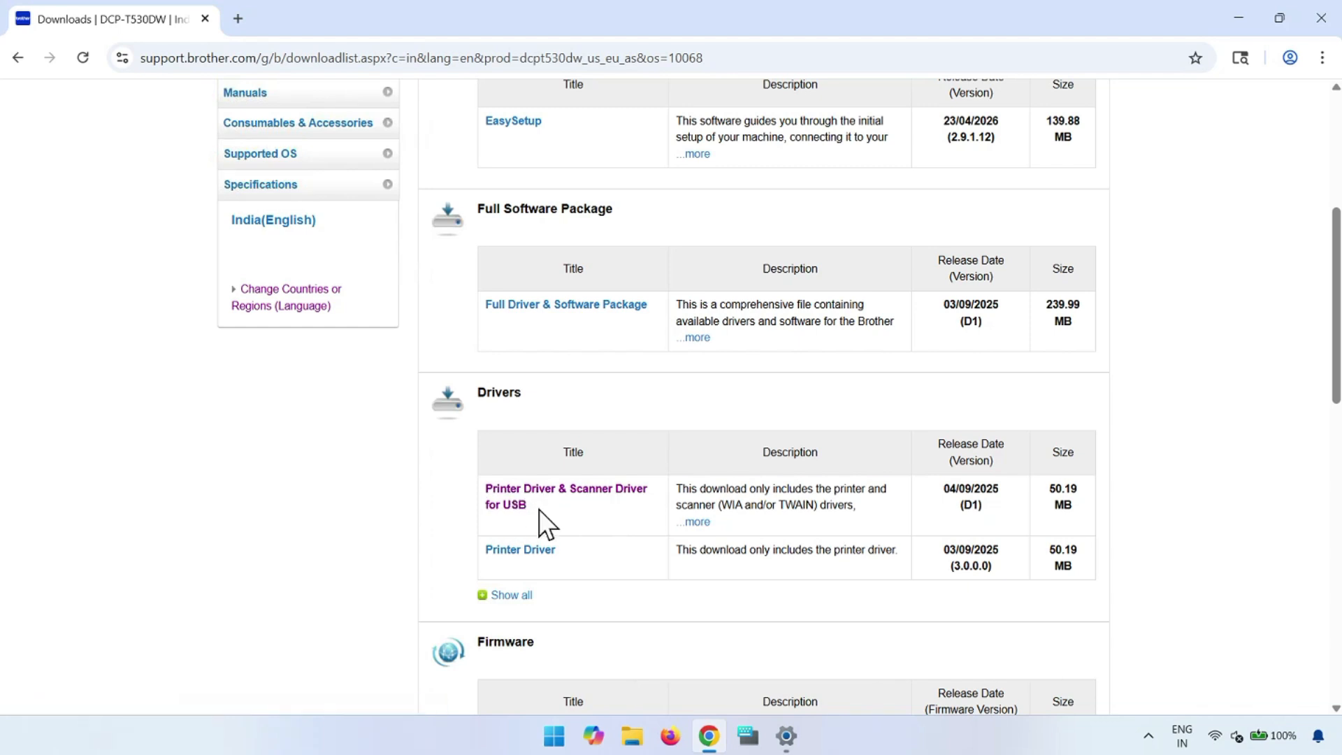
left_click(510, 594)
scroll(622, 542, "down", 2)
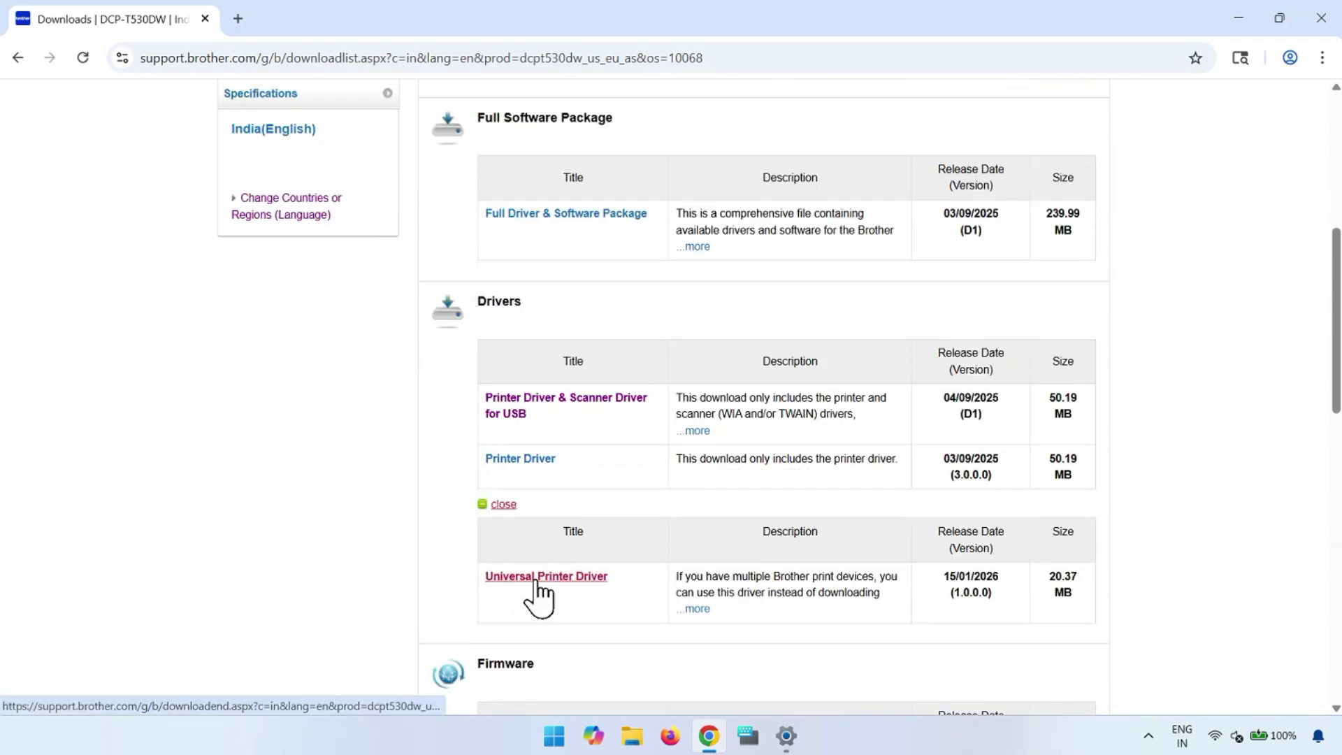
left_click(522, 460)
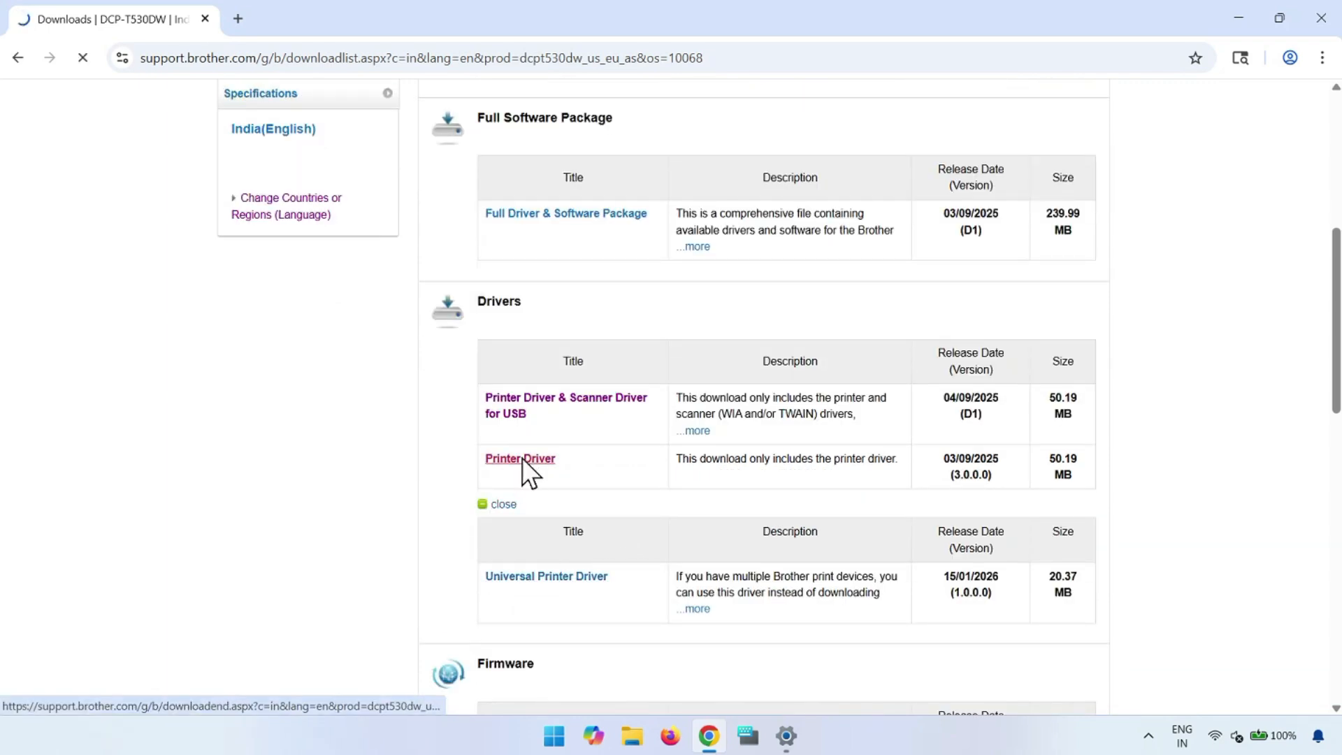
scroll(721, 517, "down", 3)
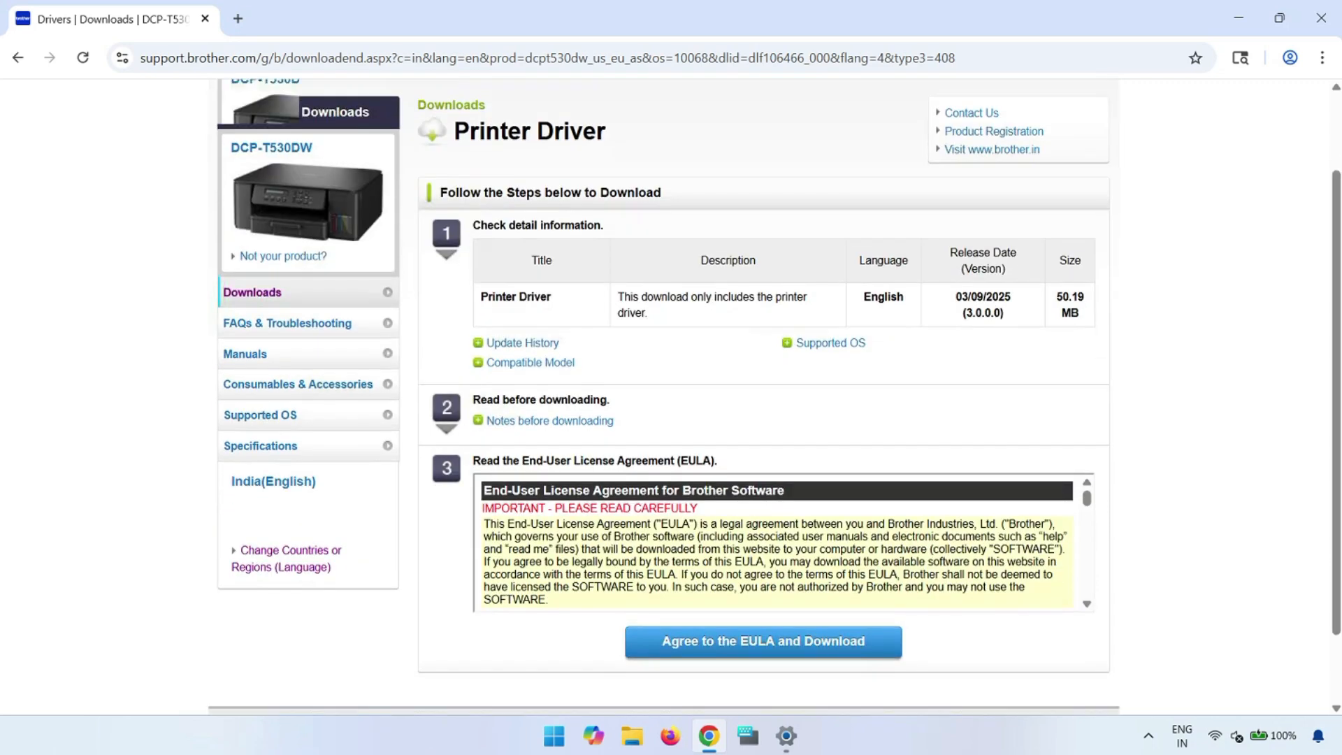
left_click(723, 563)
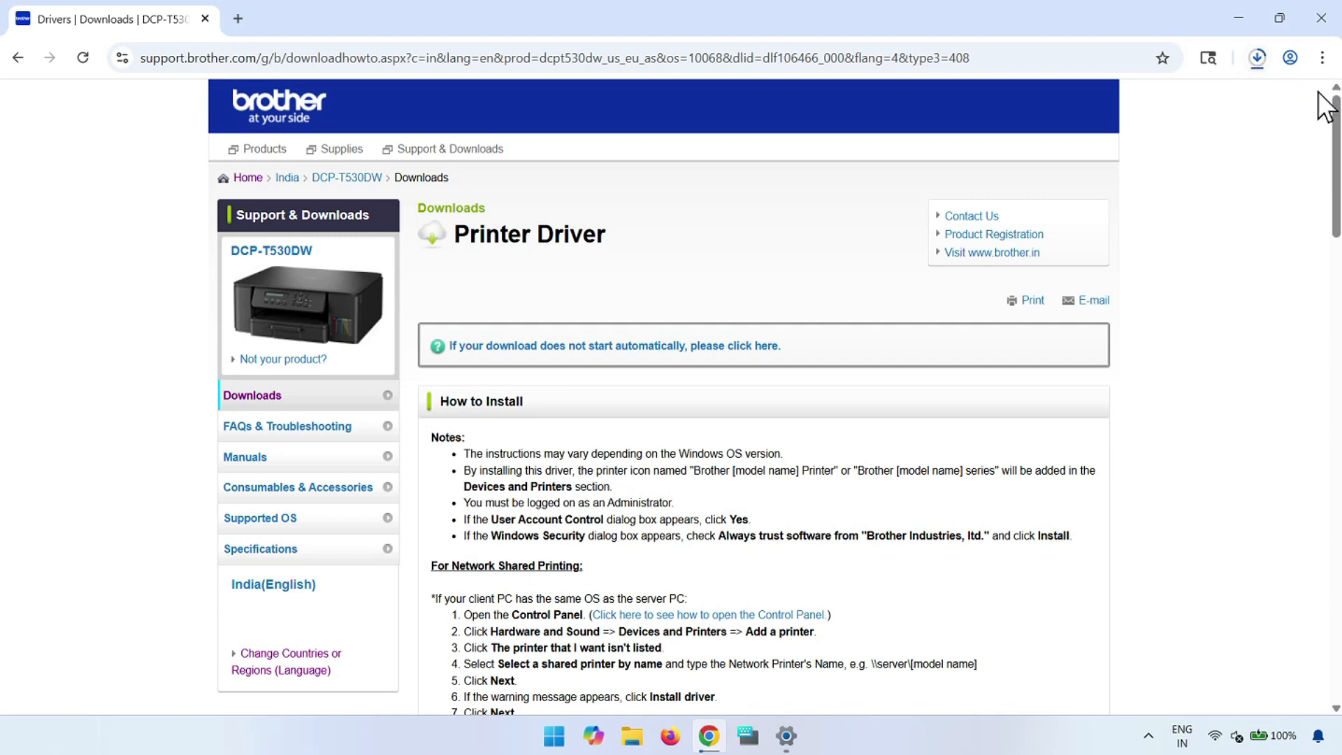
Copy the downloaded Y23C_C1-hostm-D1.EXE from the Downloads folder to the desktop
left_click(1257, 58)
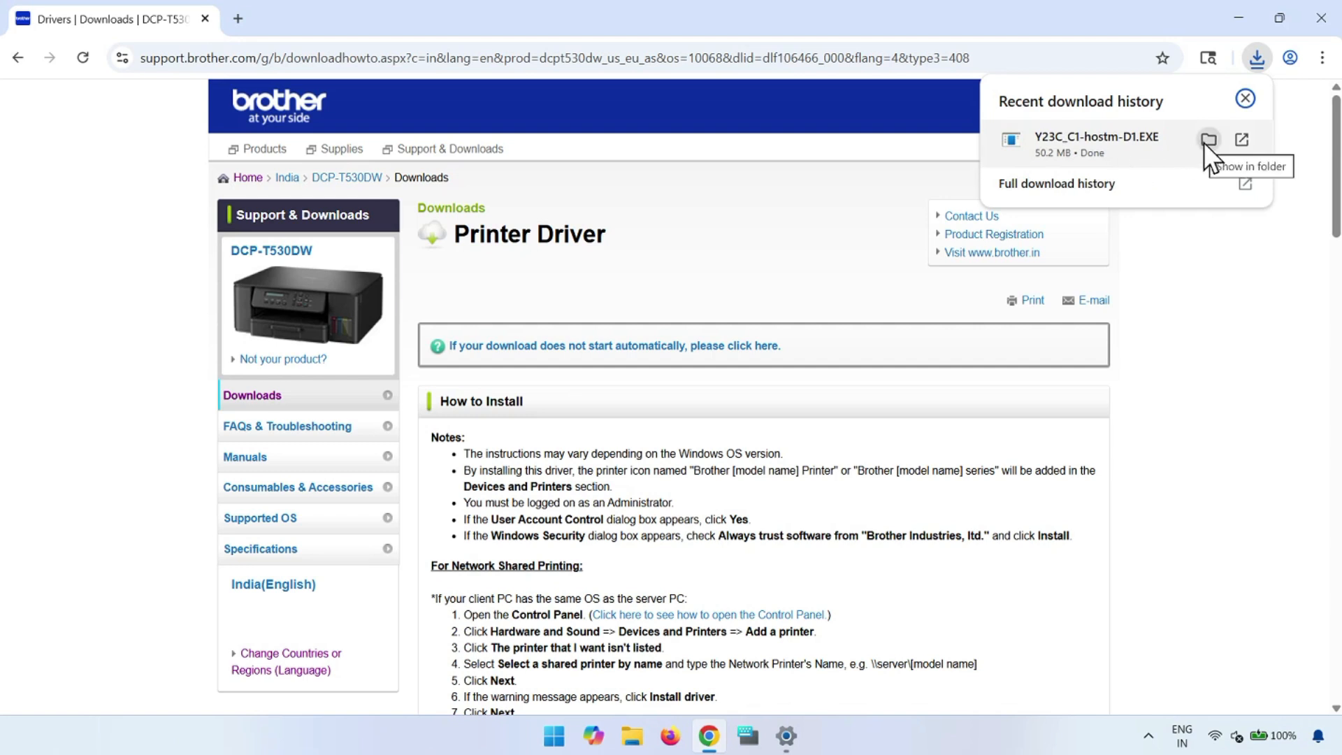
left_click(1207, 141)
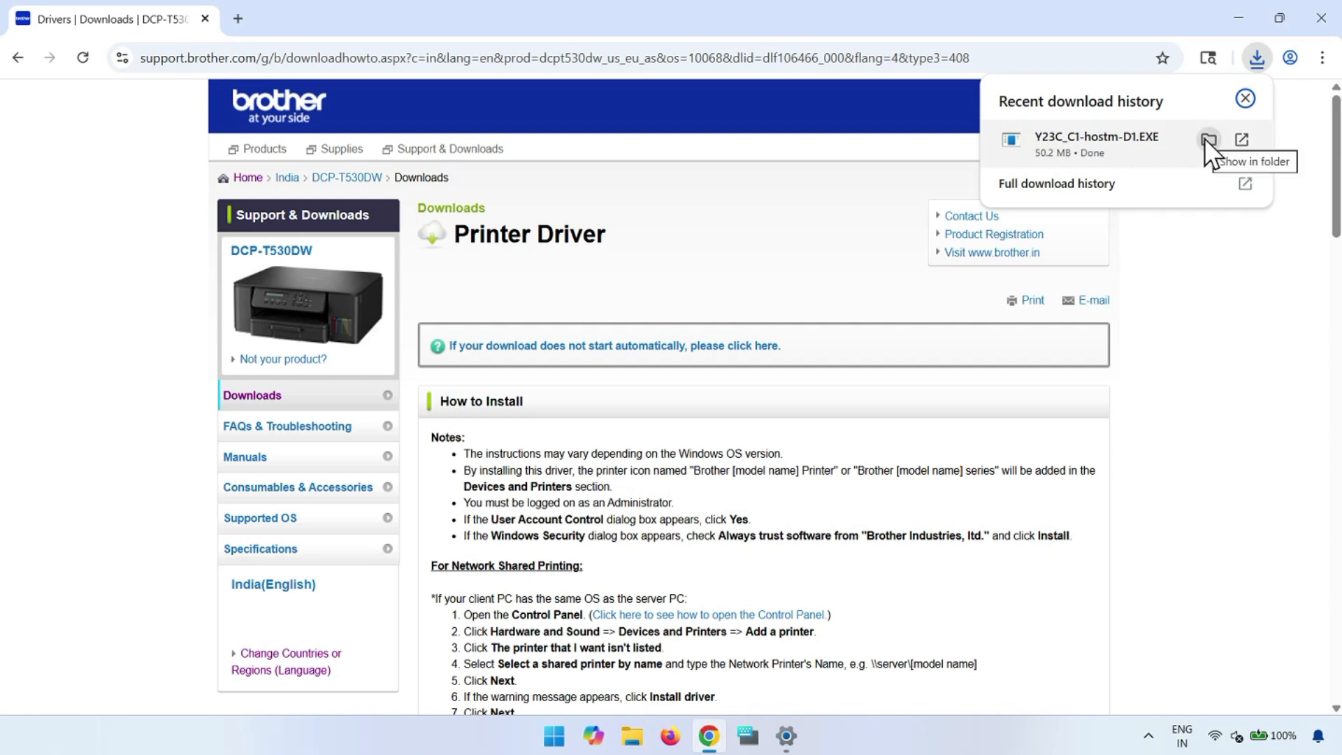
left_click(1207, 140)
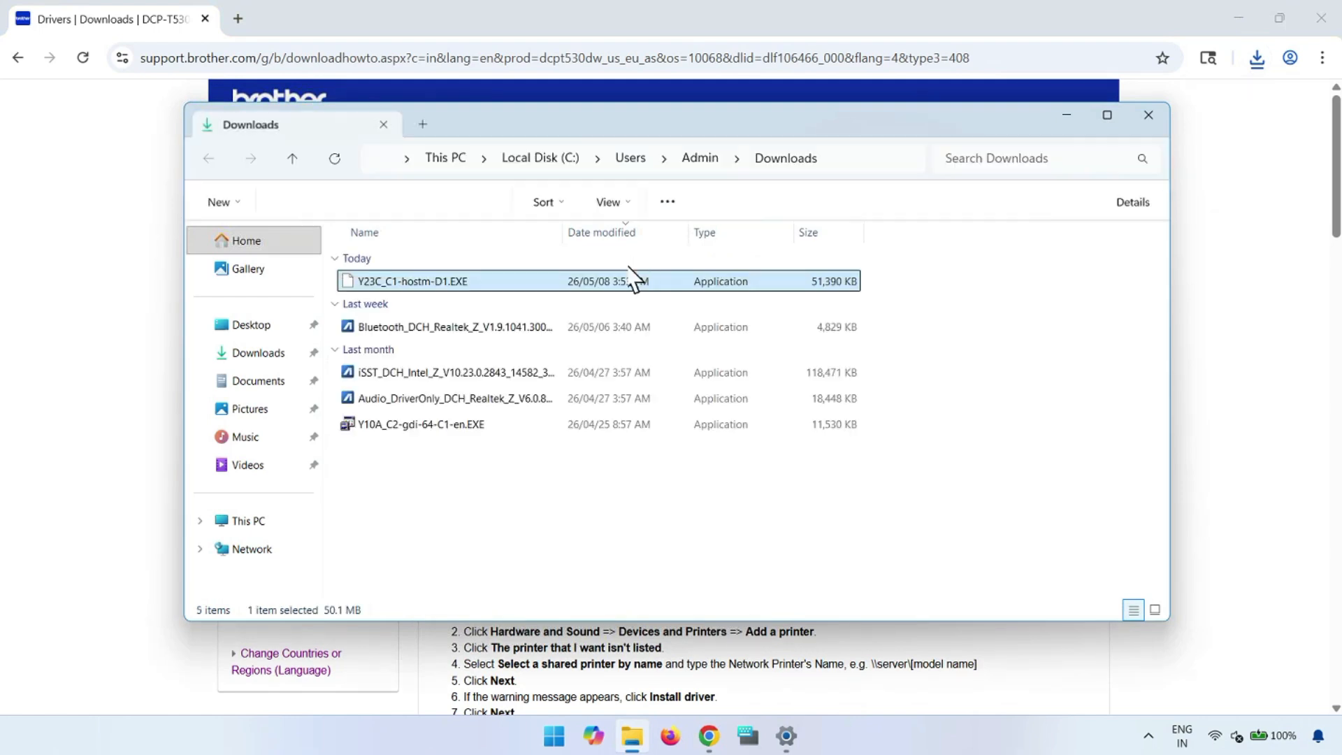
right_click(434, 281)
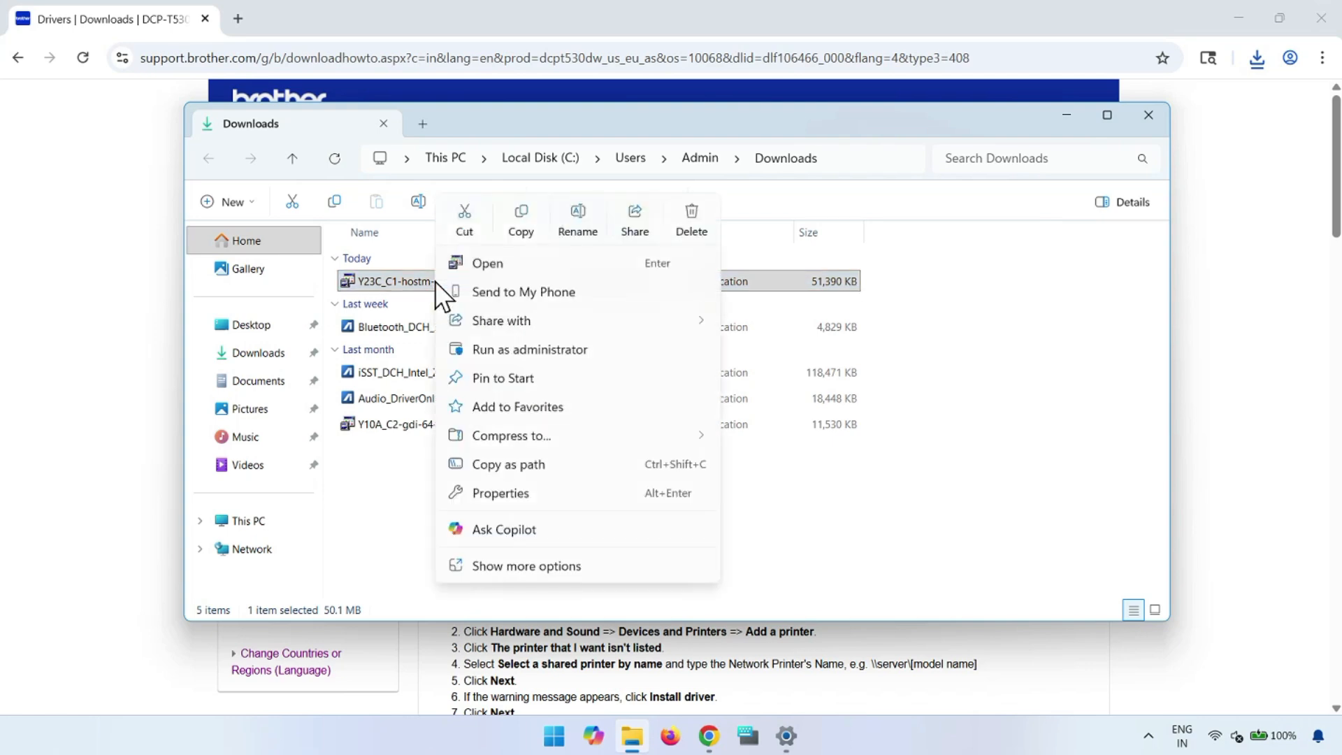
left_click(521, 225)
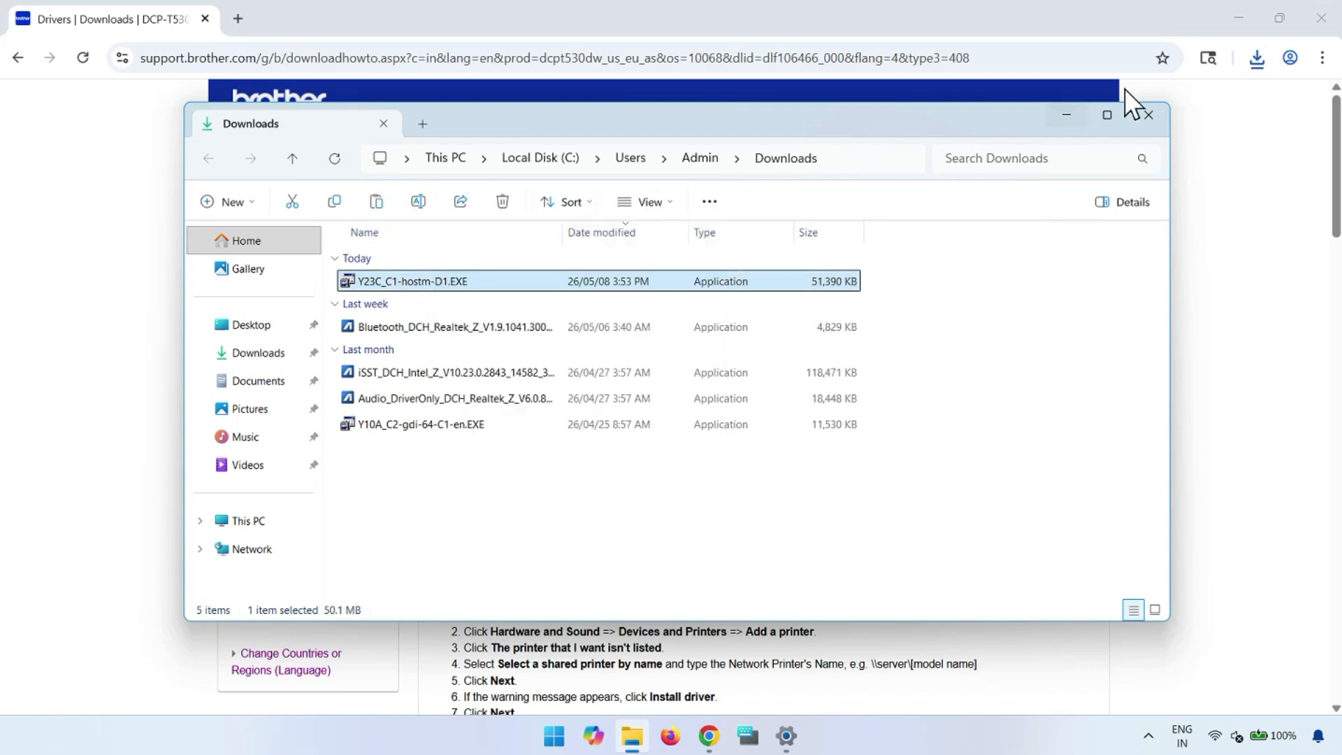
left_click(1141, 113)
left_click(1248, 18)
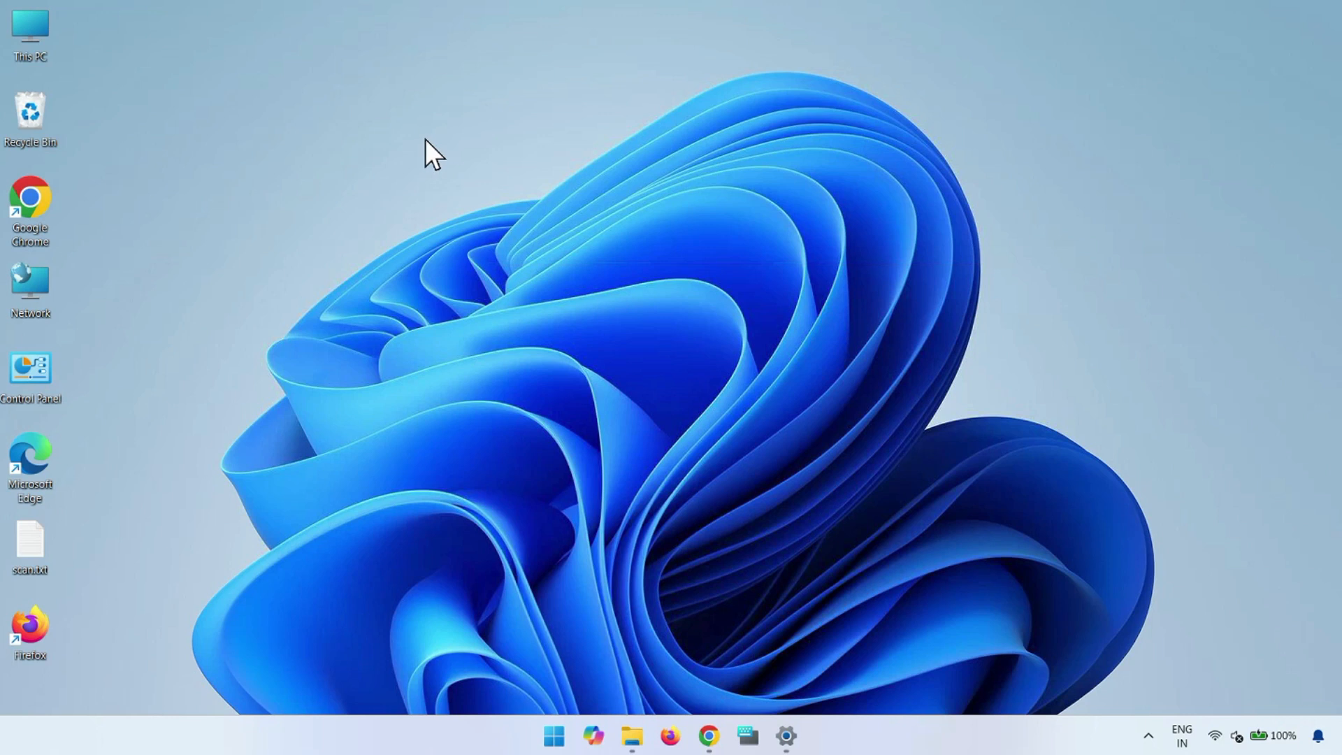
right_click(425, 140)
left_click(451, 170)
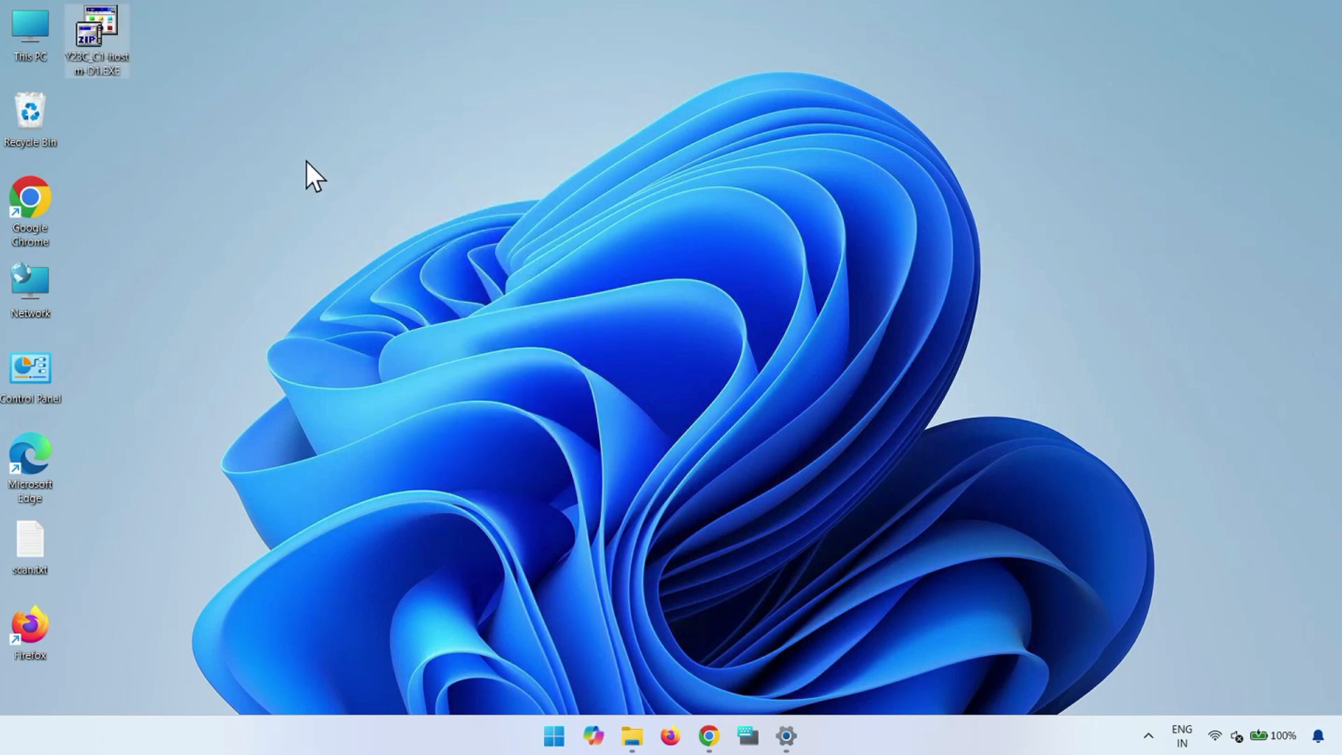
Run the Y23C_C1-hostm-D1.EXE self-extractor on the desktop to unpack the driver files
right_click(91, 37)
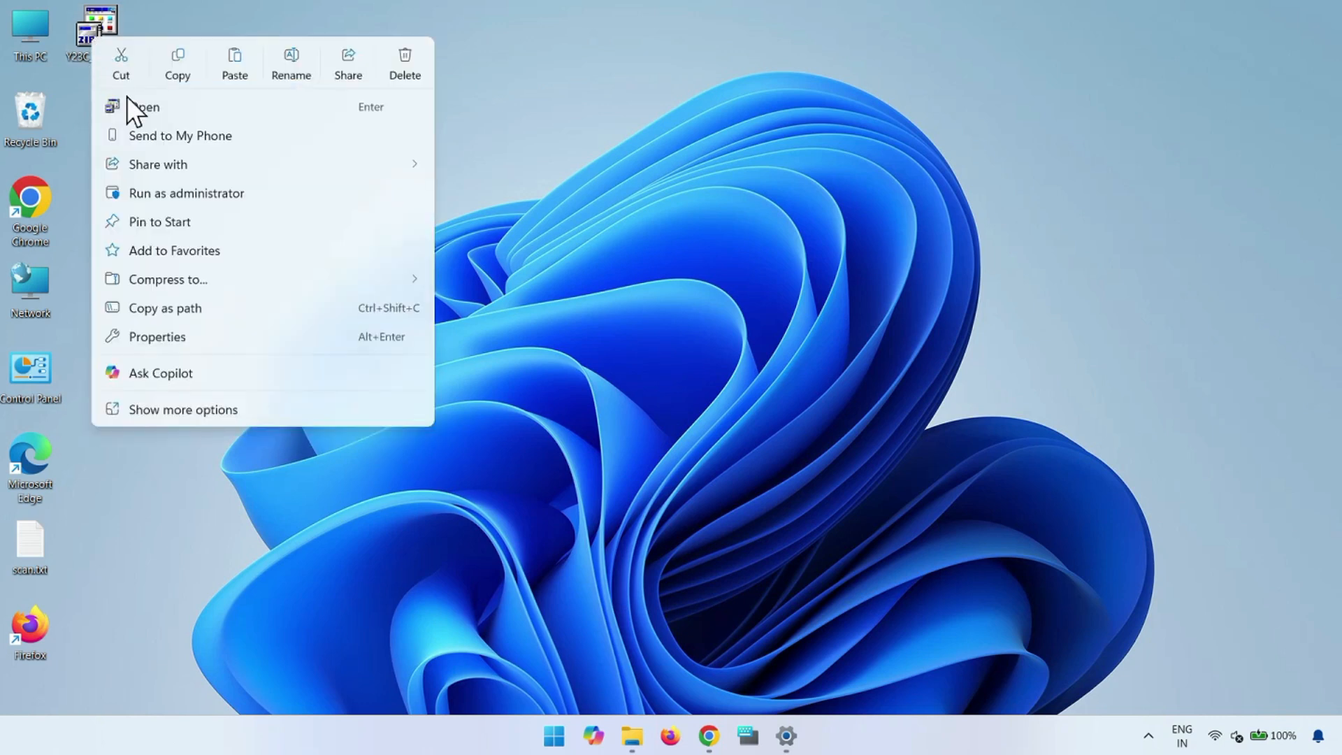
left_click(158, 104)
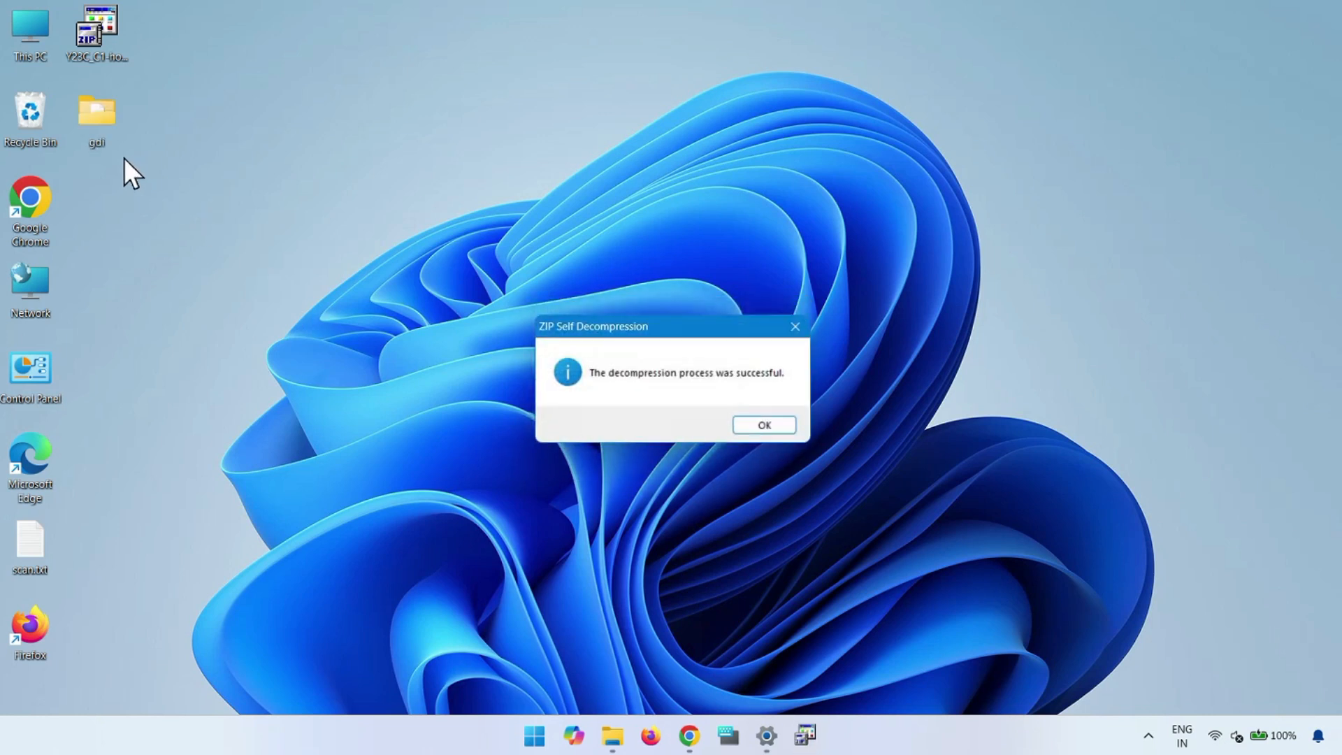
left_click(749, 422)
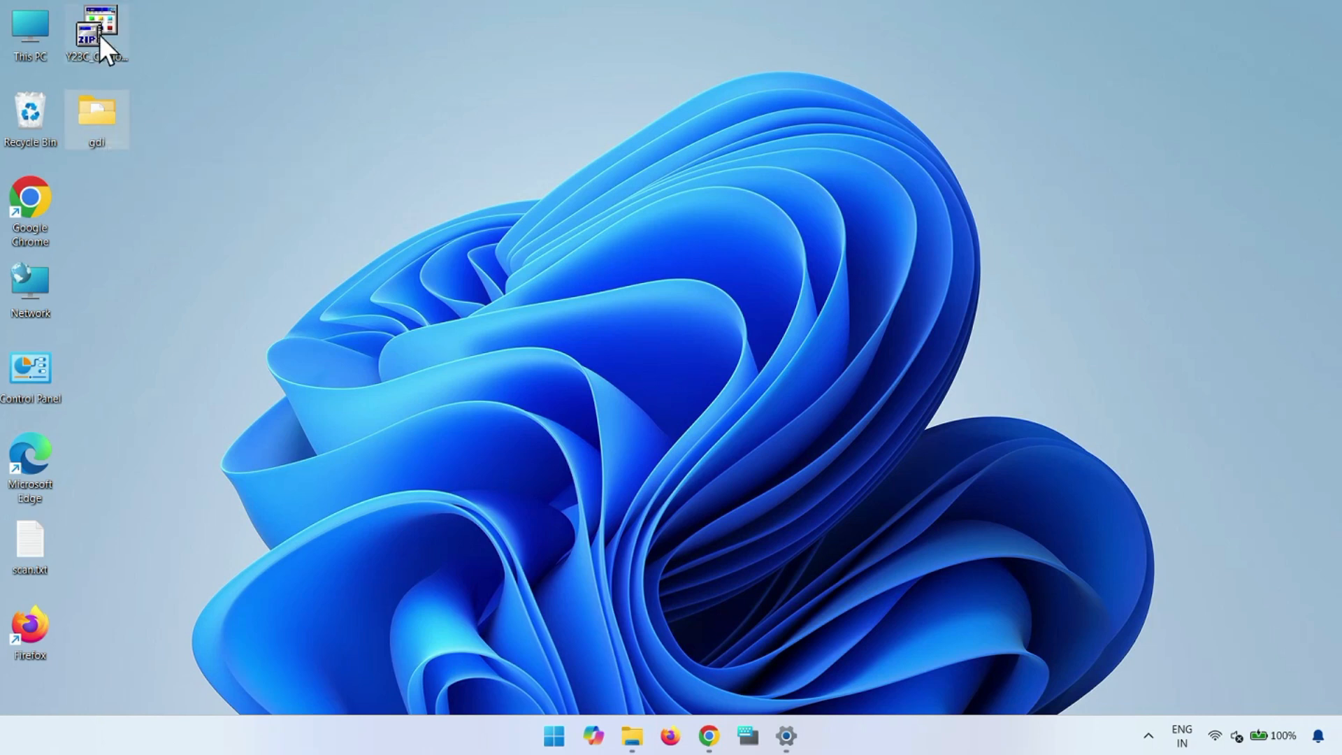
Look through the driver files in the extracted gdi folder on the desktop and close the folder
double_click(98, 115)
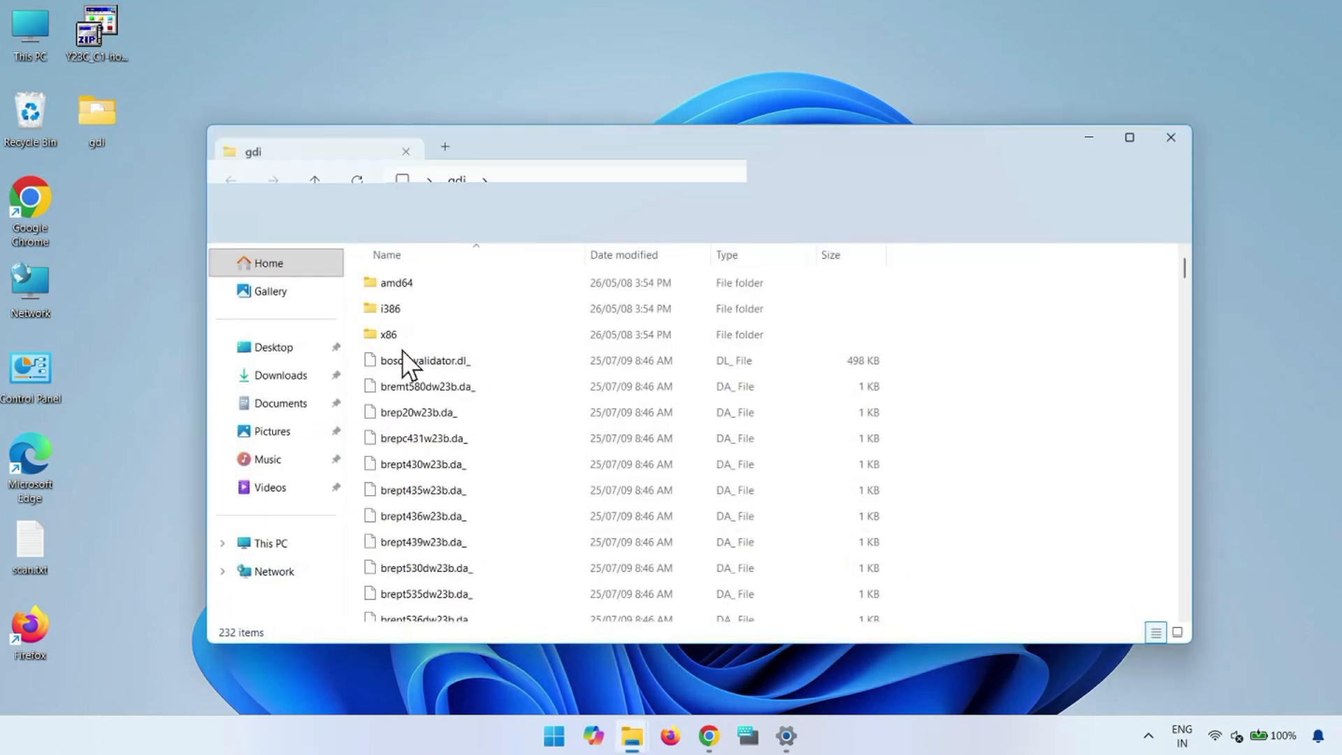
scroll(602, 433, "down", 7)
scroll(606, 448, "down", 4)
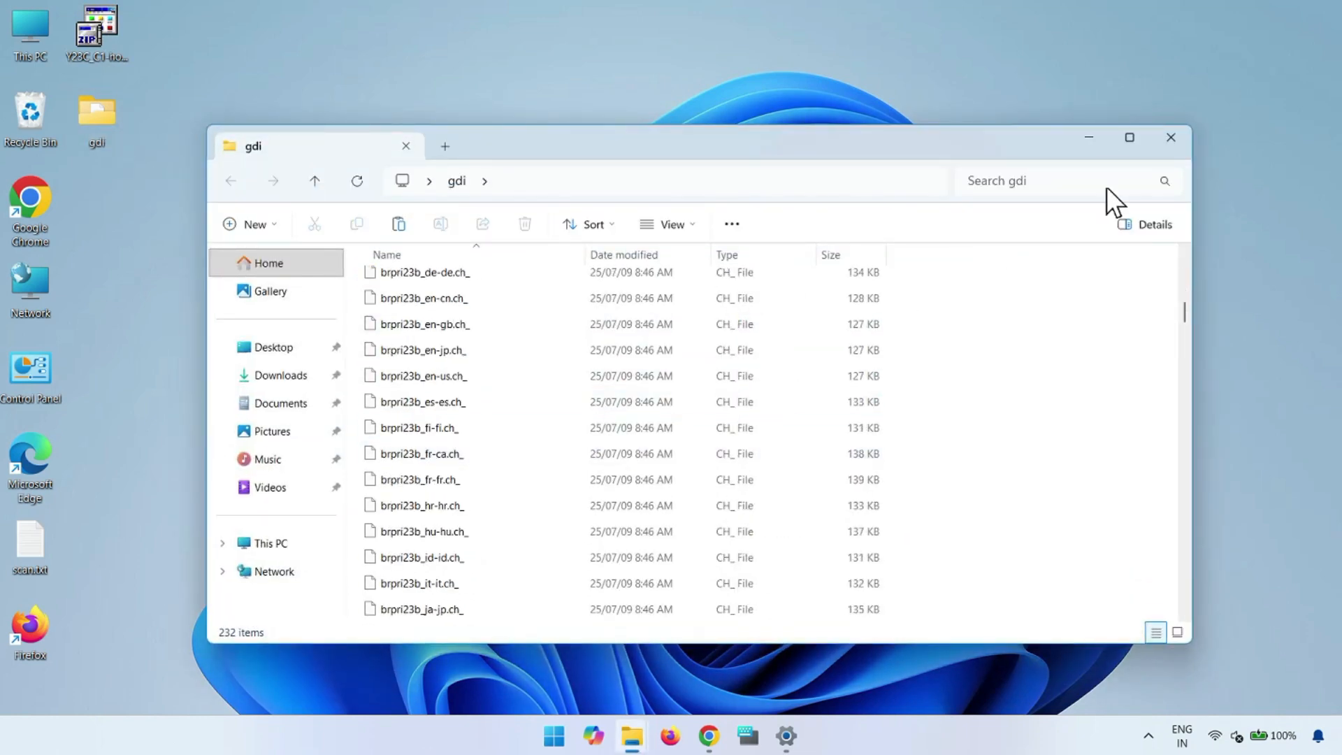
left_click(1171, 138)
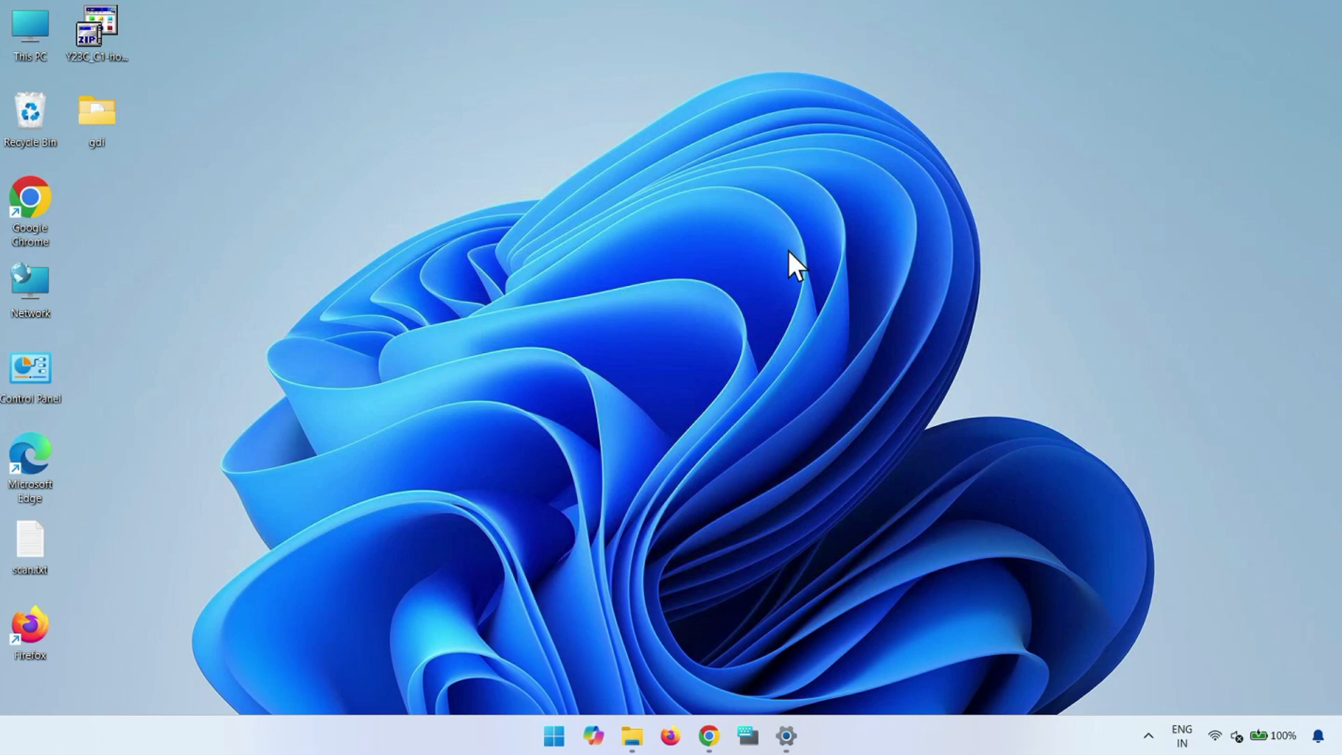
Open the Printers & scanners page in Windows Settings and start adding a new printer manually
left_click(551, 738)
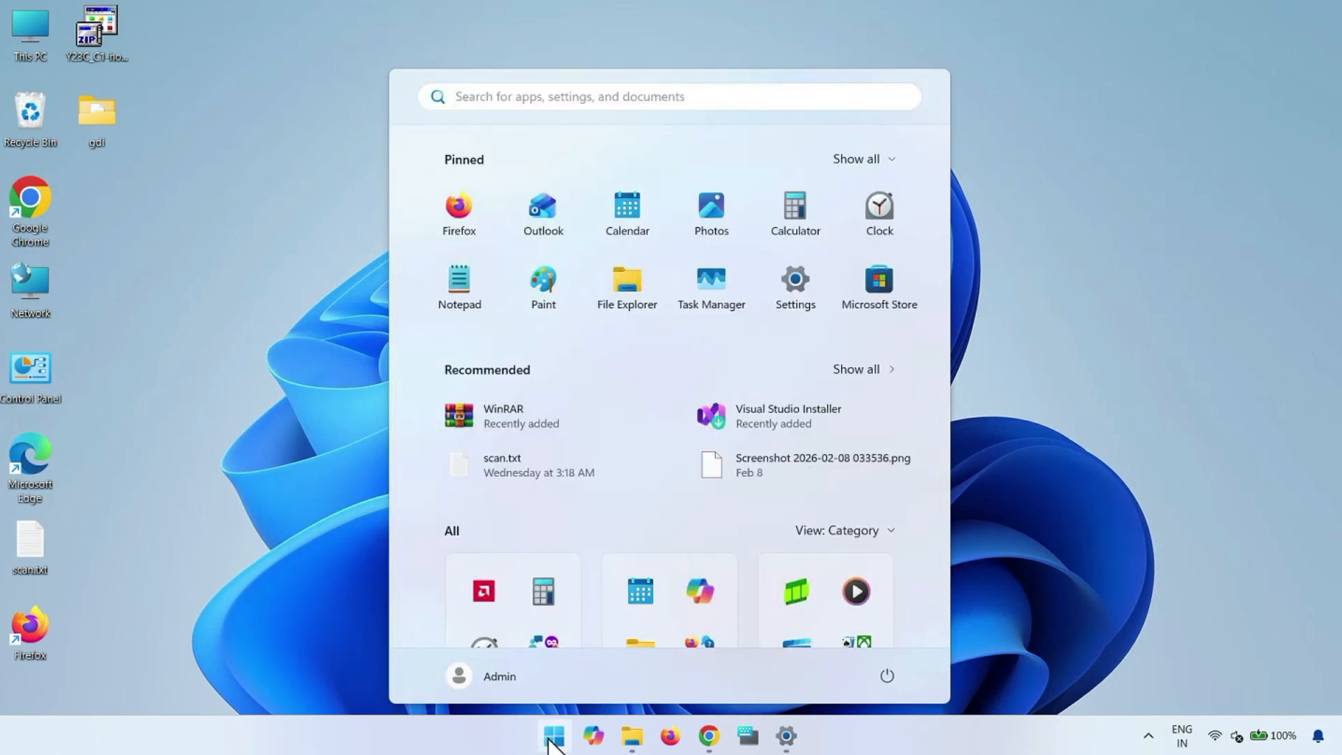
left_click(786, 294)
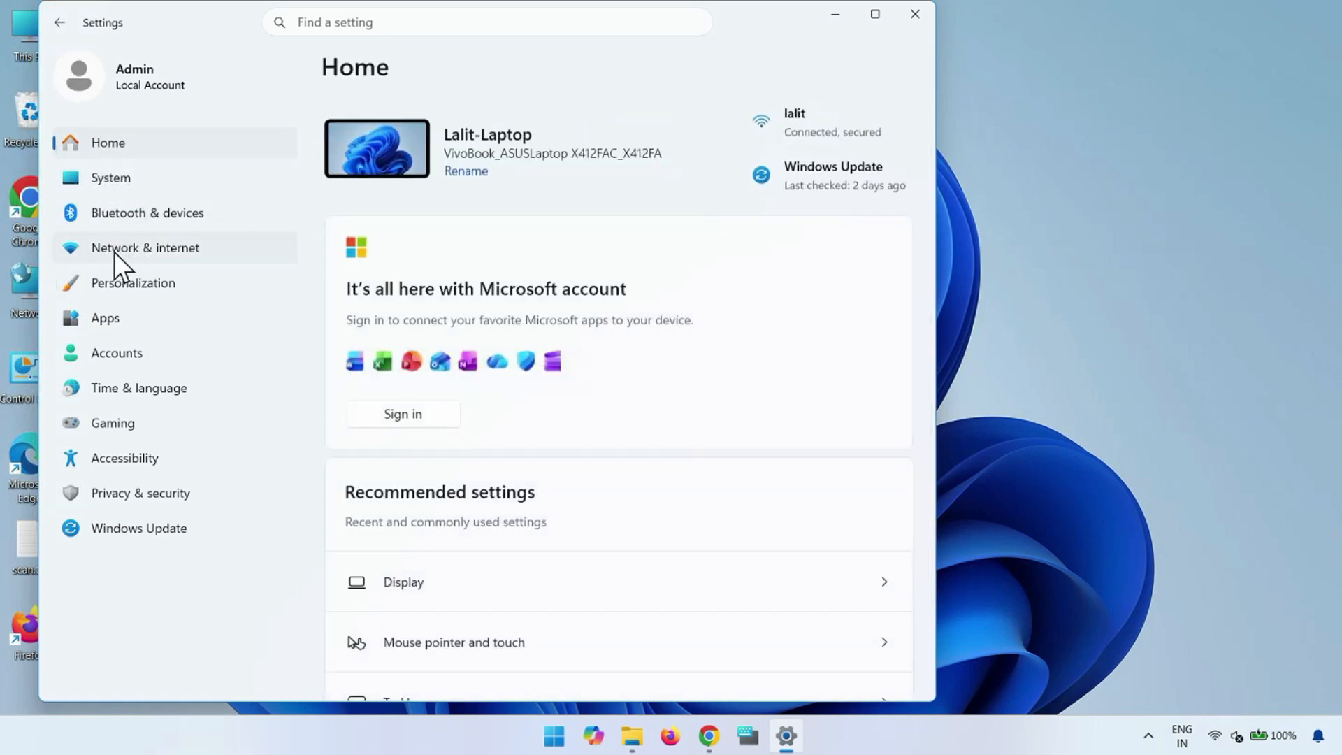
left_click(146, 215)
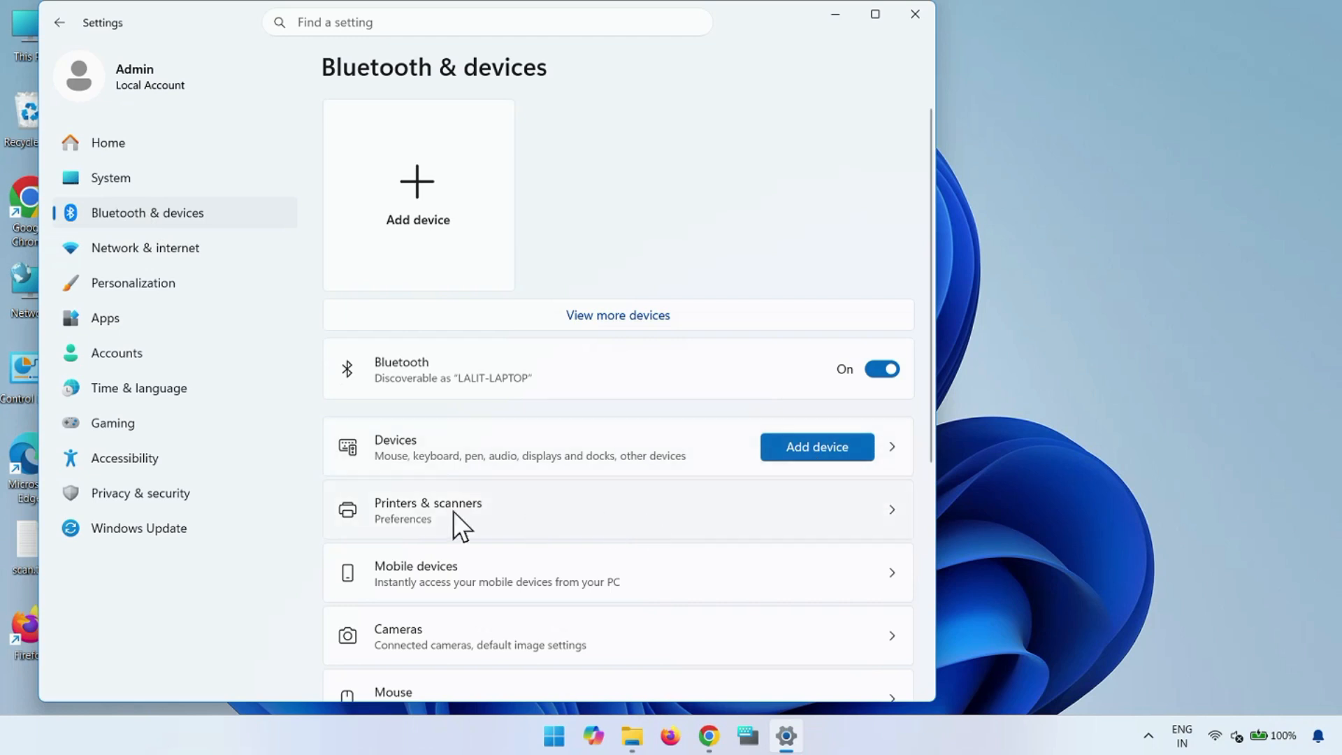
left_click(534, 510)
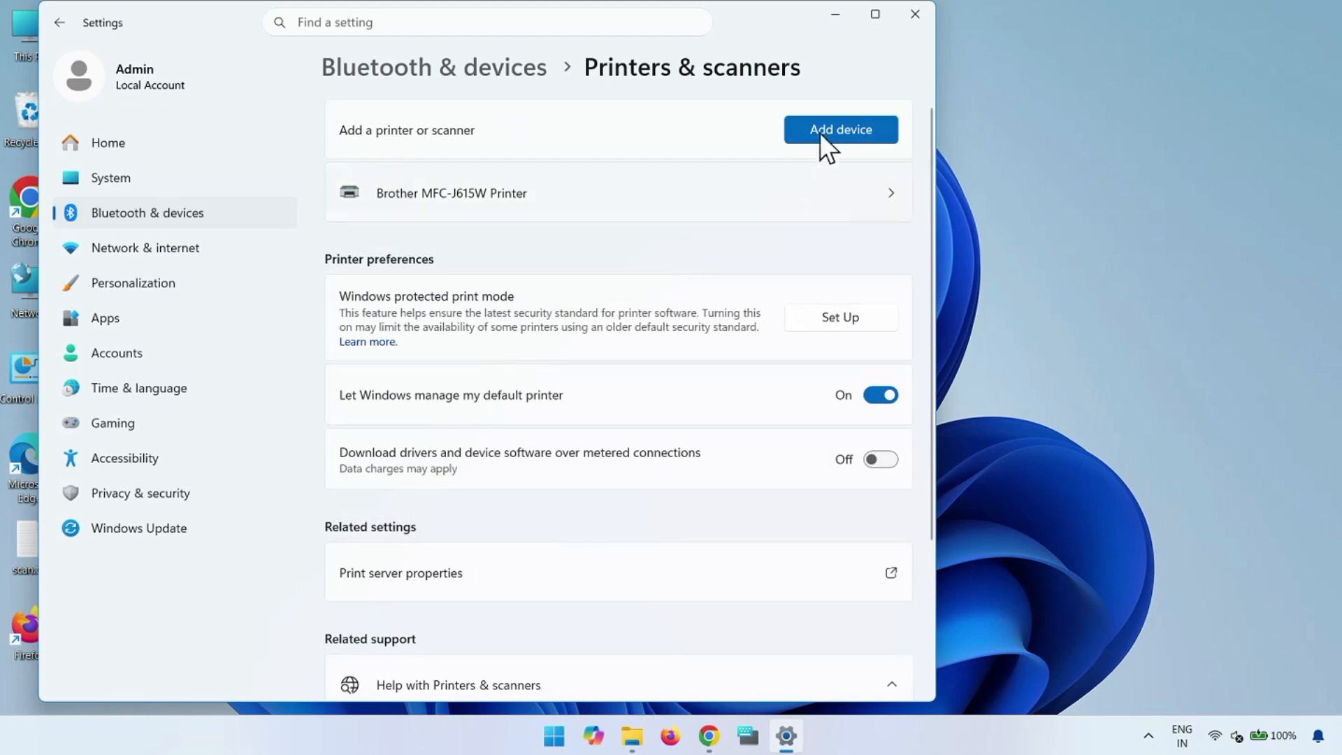
left_click(829, 131)
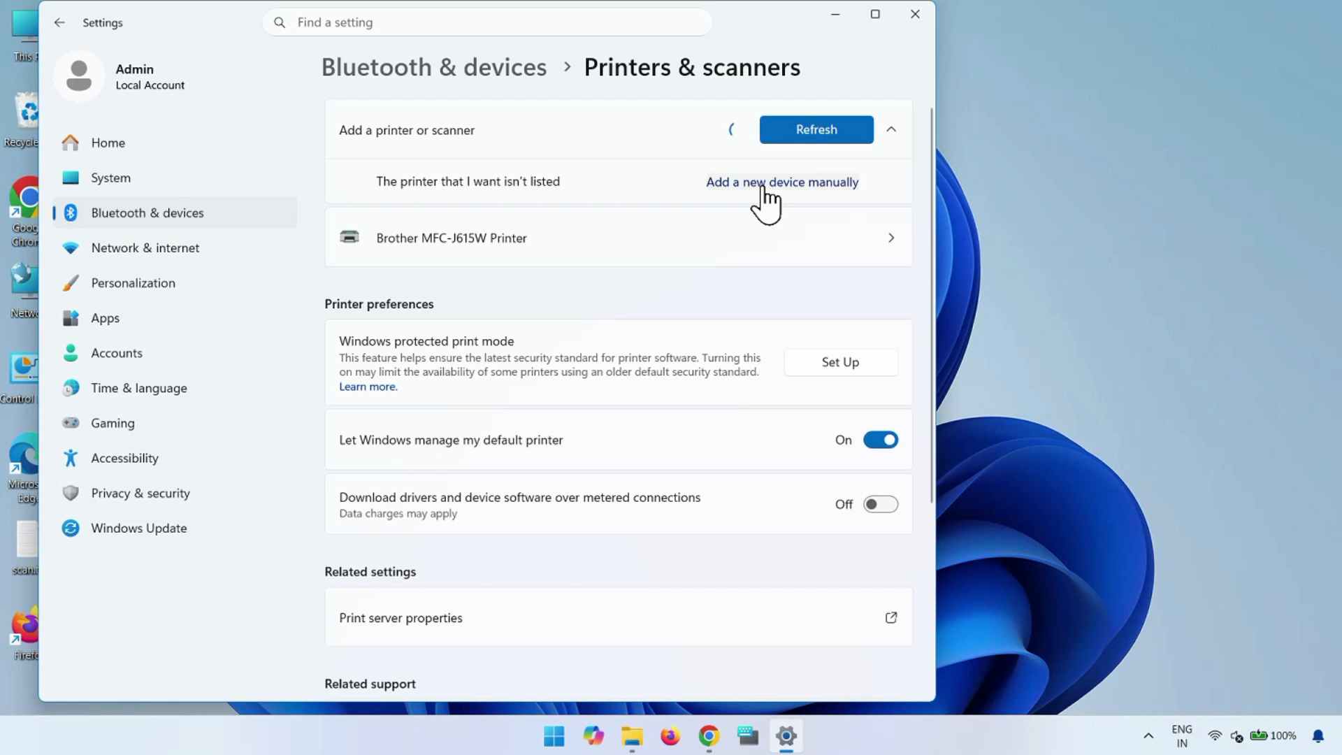
left_click(762, 186)
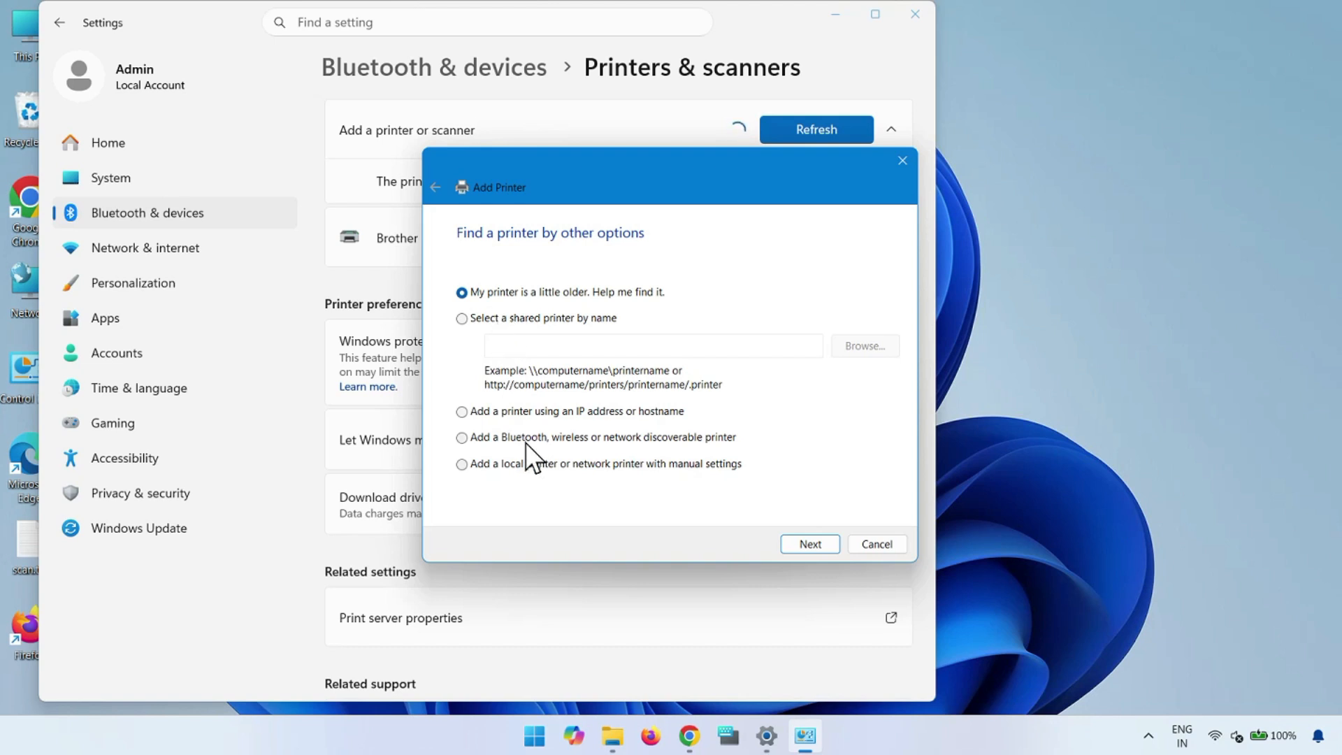
Choose to add a local or network printer with manual settings, using the existing port LPT1: (Printer Port)
left_click(463, 318)
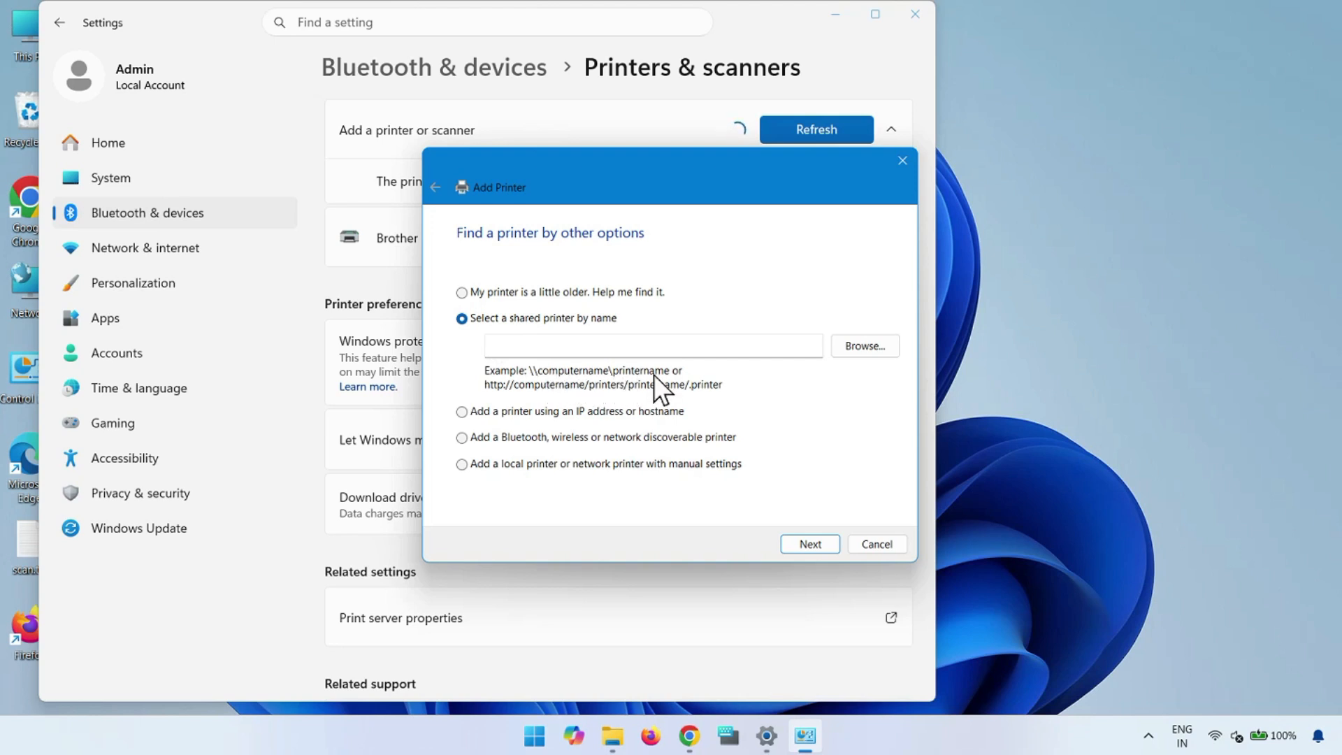
left_click(462, 412)
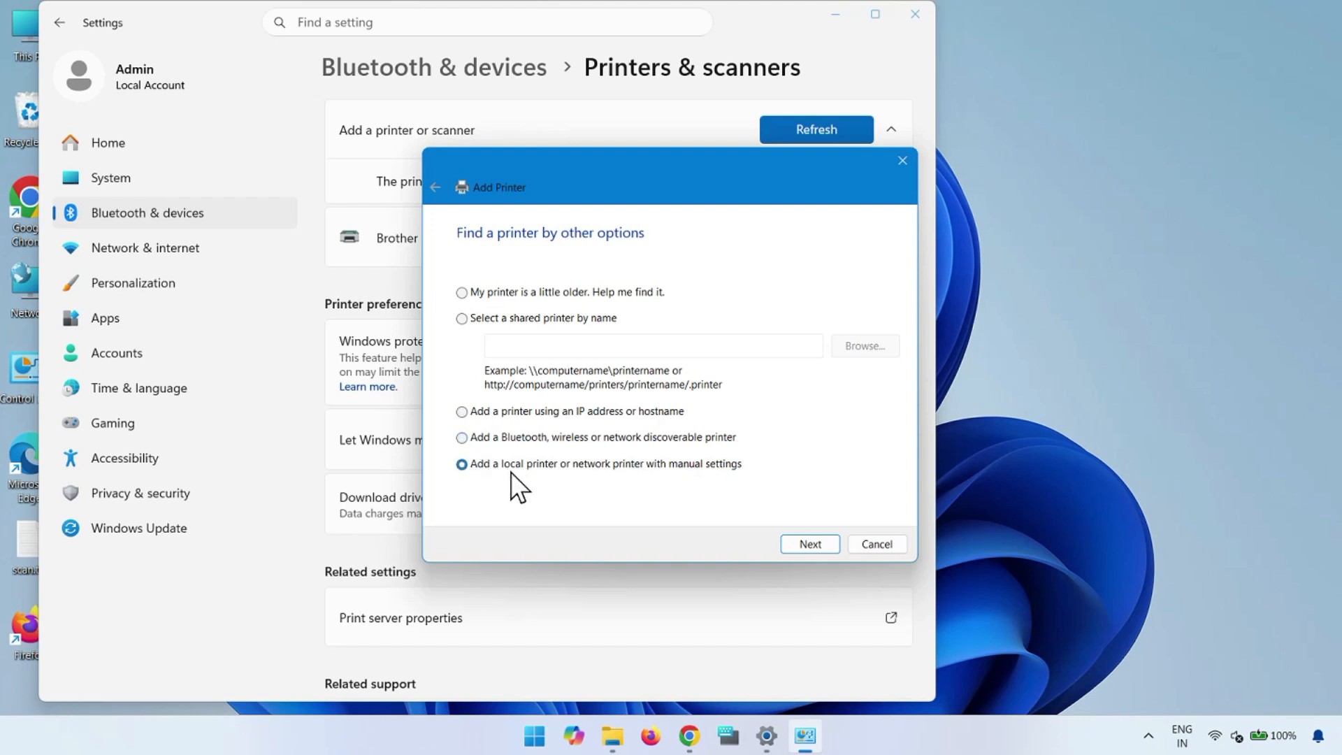
left_click(802, 543)
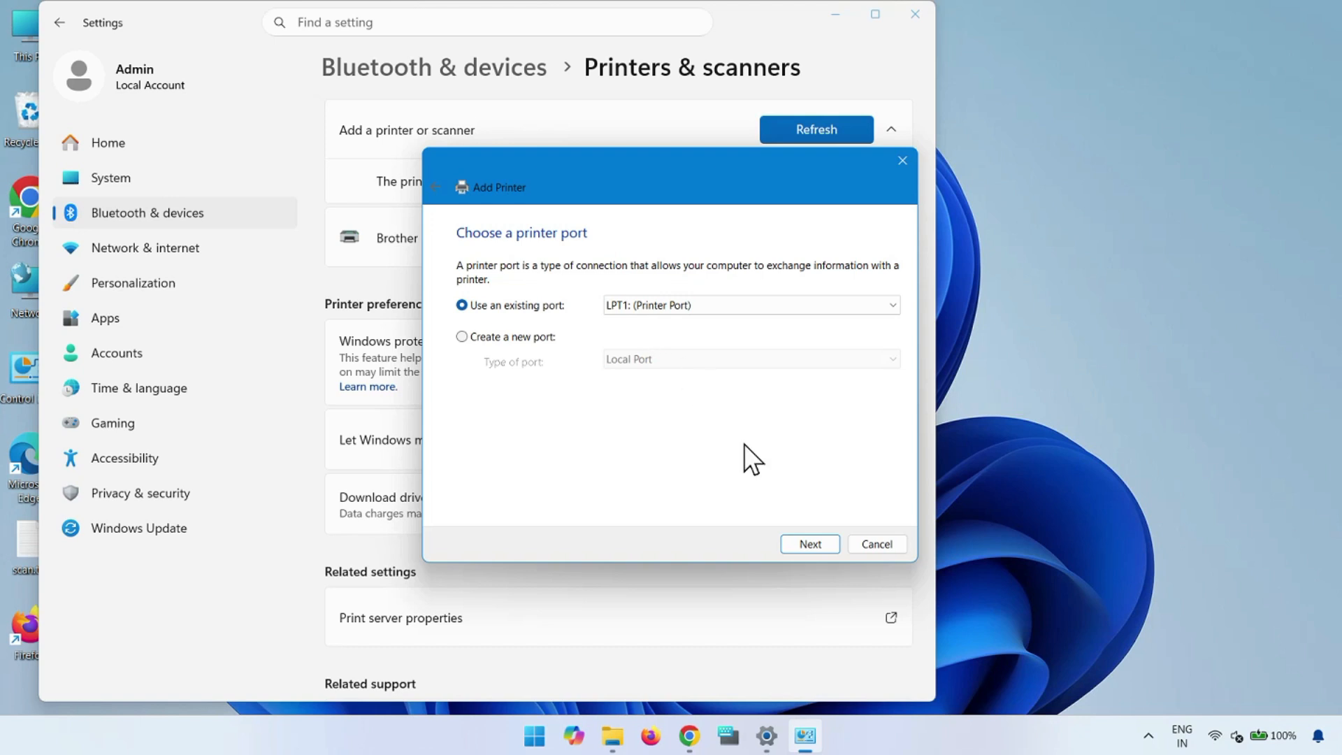
left_click(803, 544)
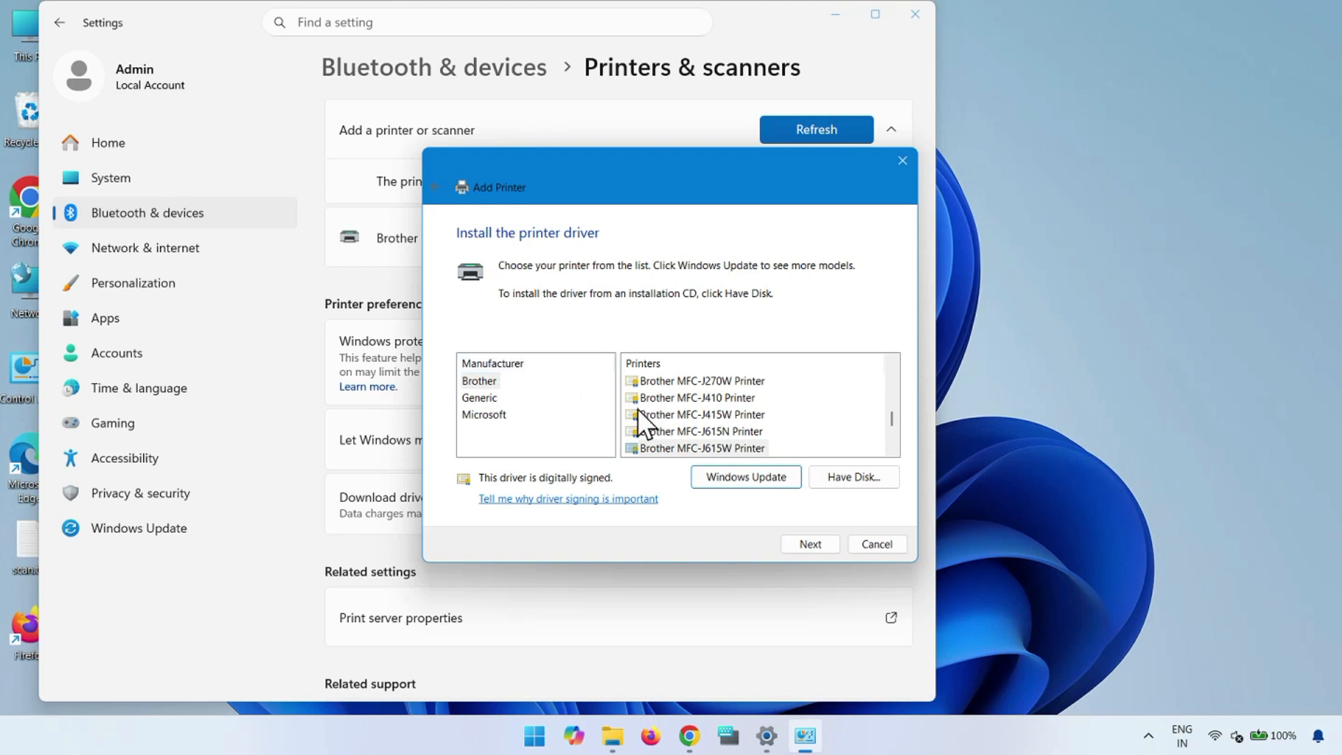
Find and select Brother DCP-T530DW Printer among the Brother printer models
scroll(686, 437, "up", 8)
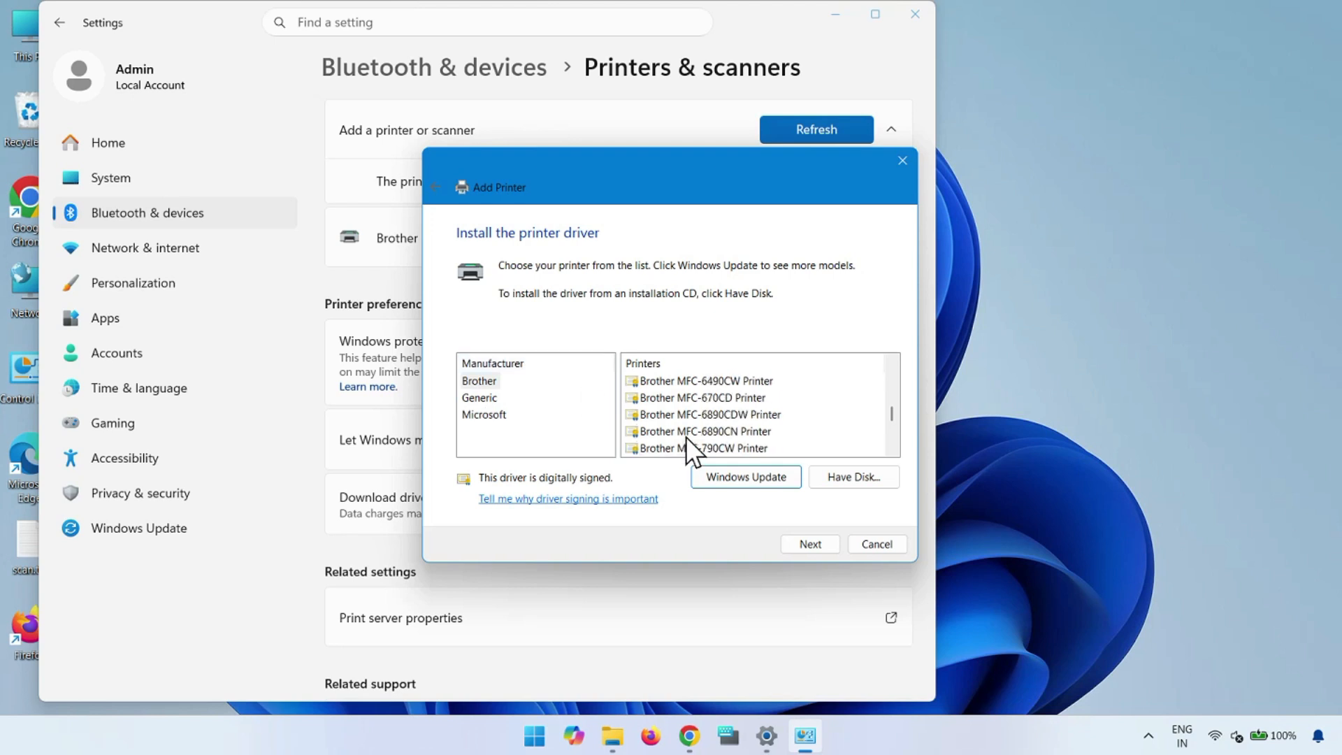
scroll(686, 437, "up", 1)
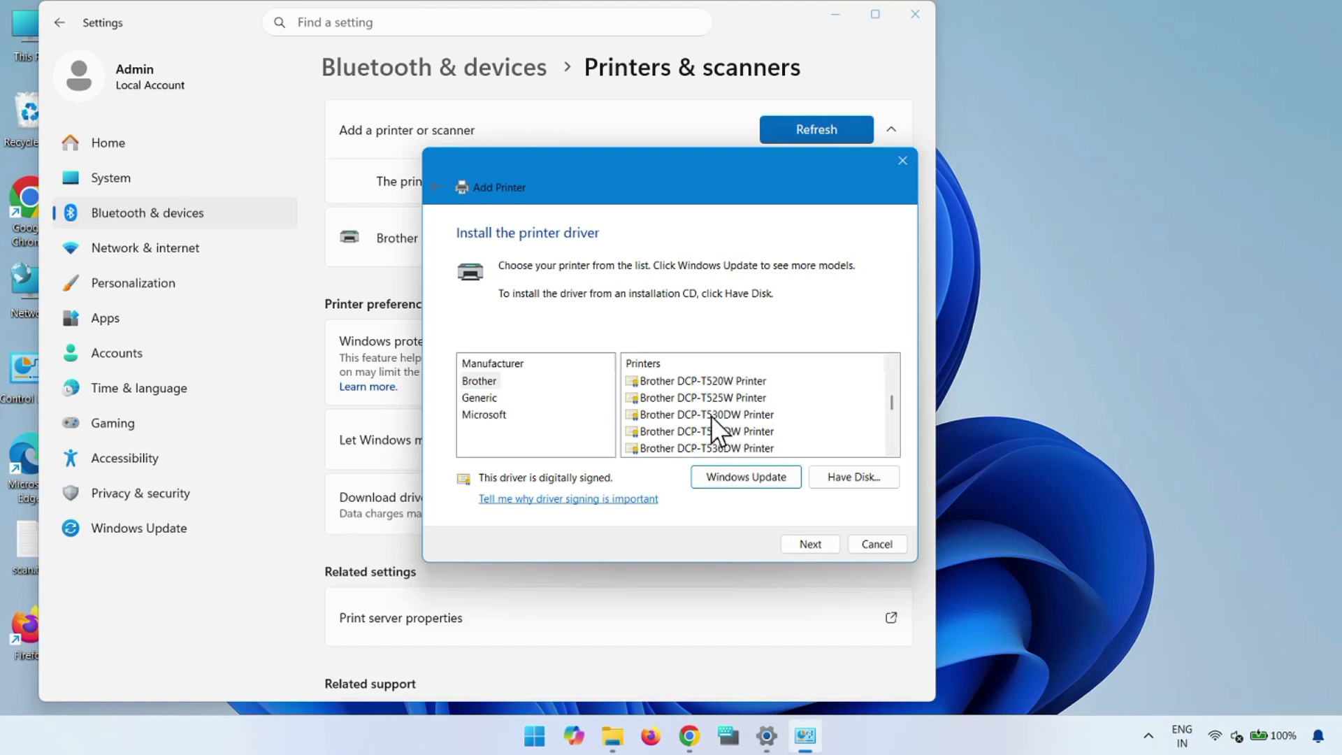
left_click(711, 416)
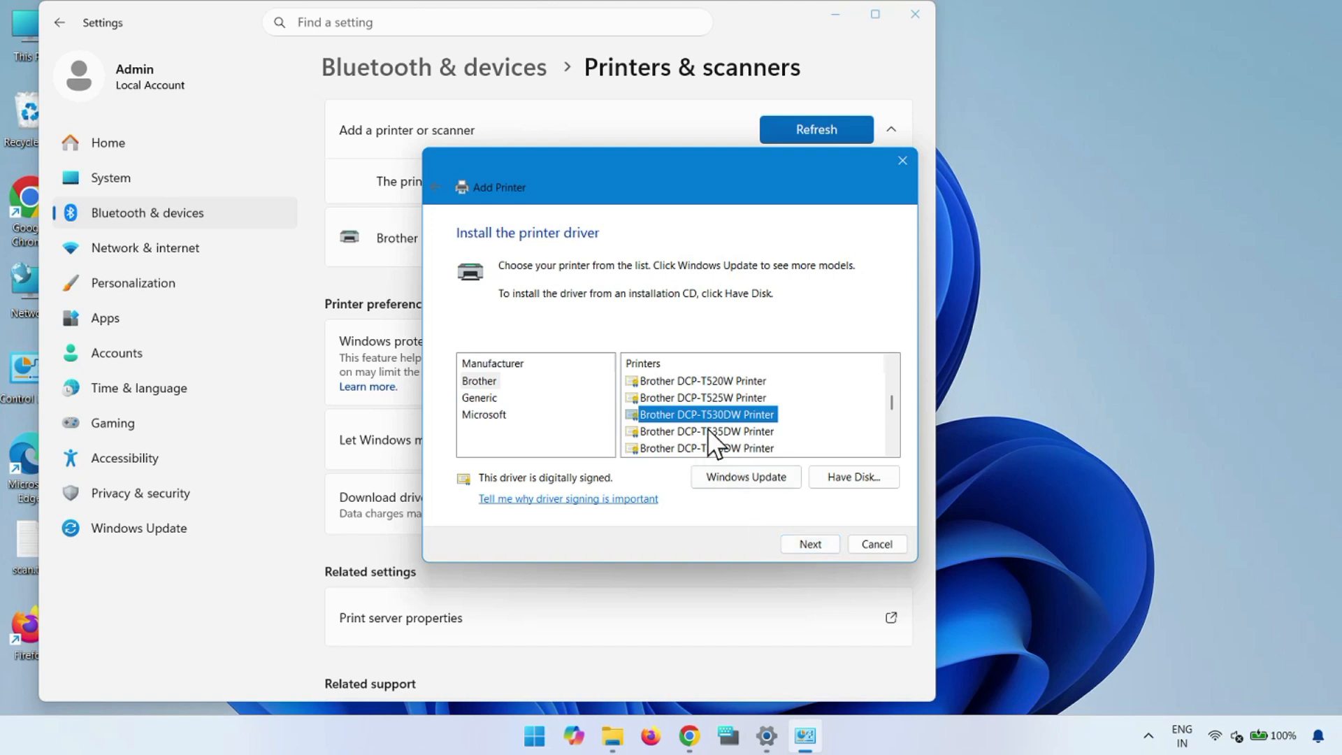
Load the printer driver from disk using brimi23a.inf in the gdi folder on the desktop
left_click(850, 477)
left_click(811, 443)
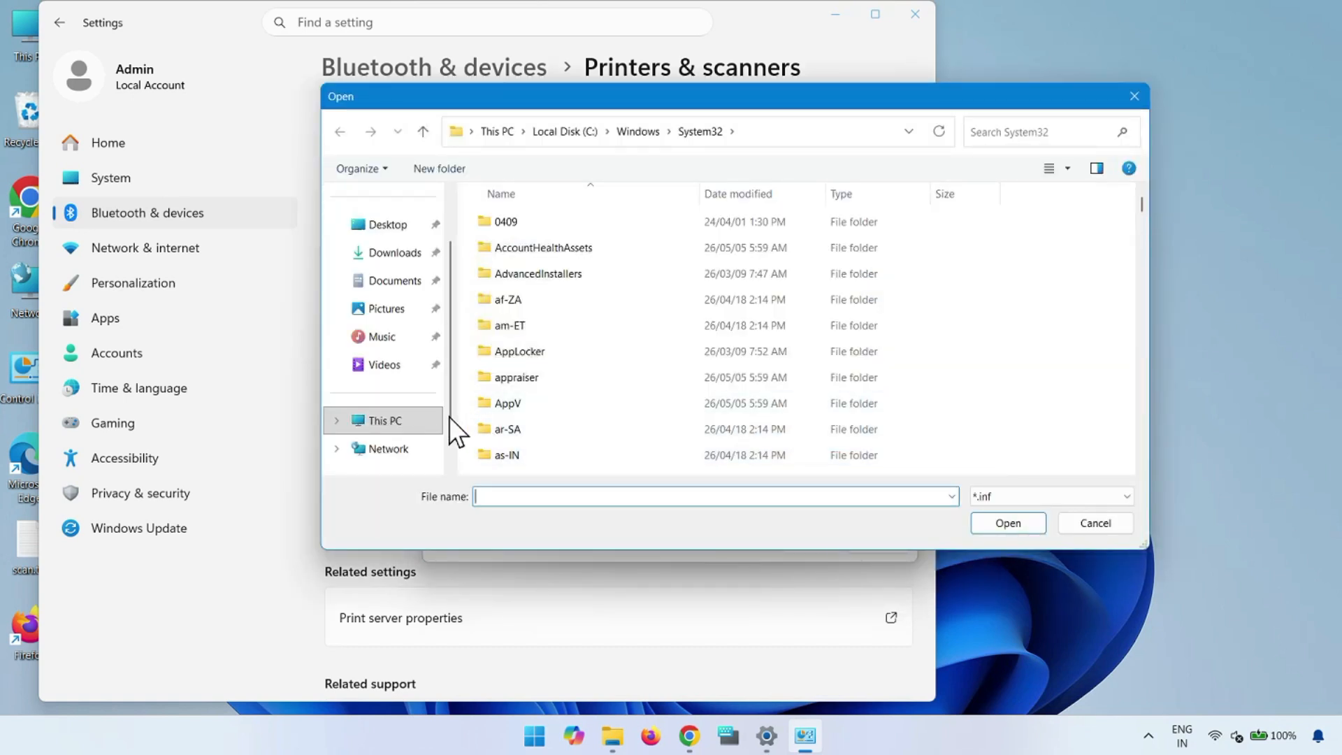
left_click(421, 418)
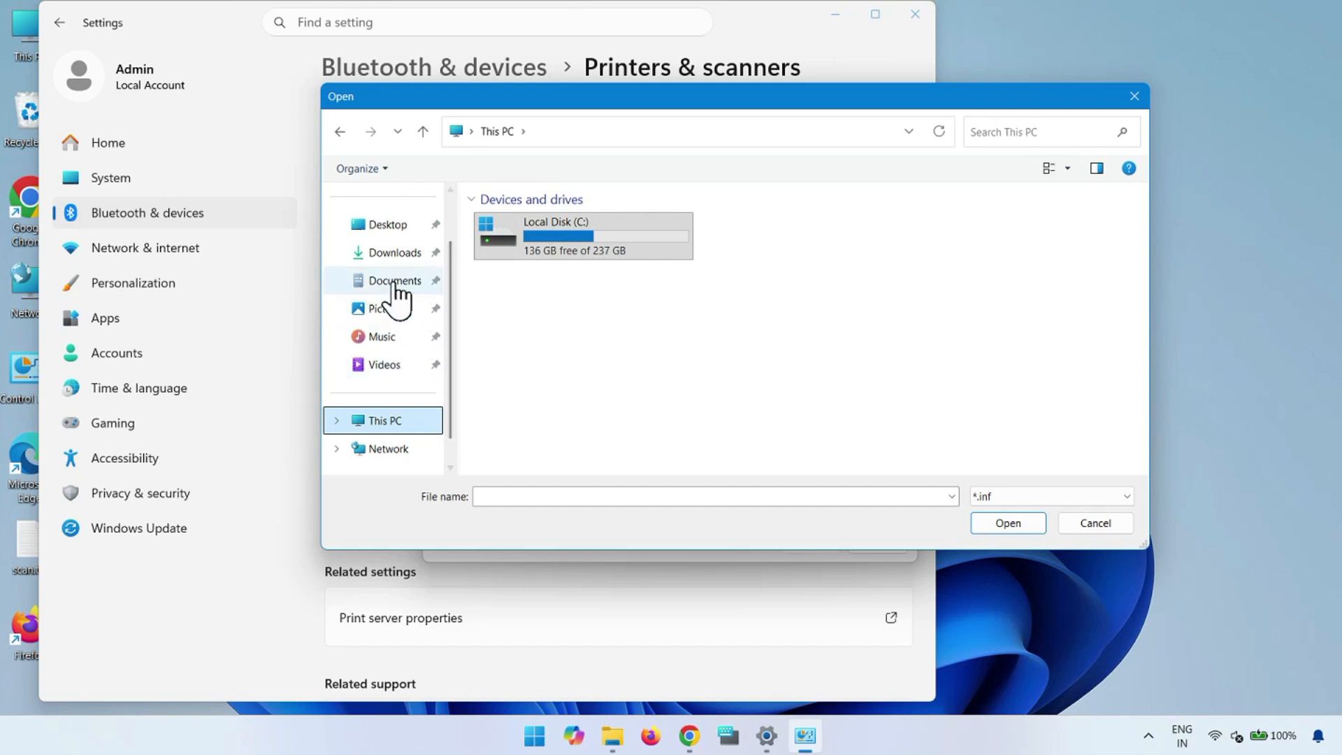
left_click(383, 228)
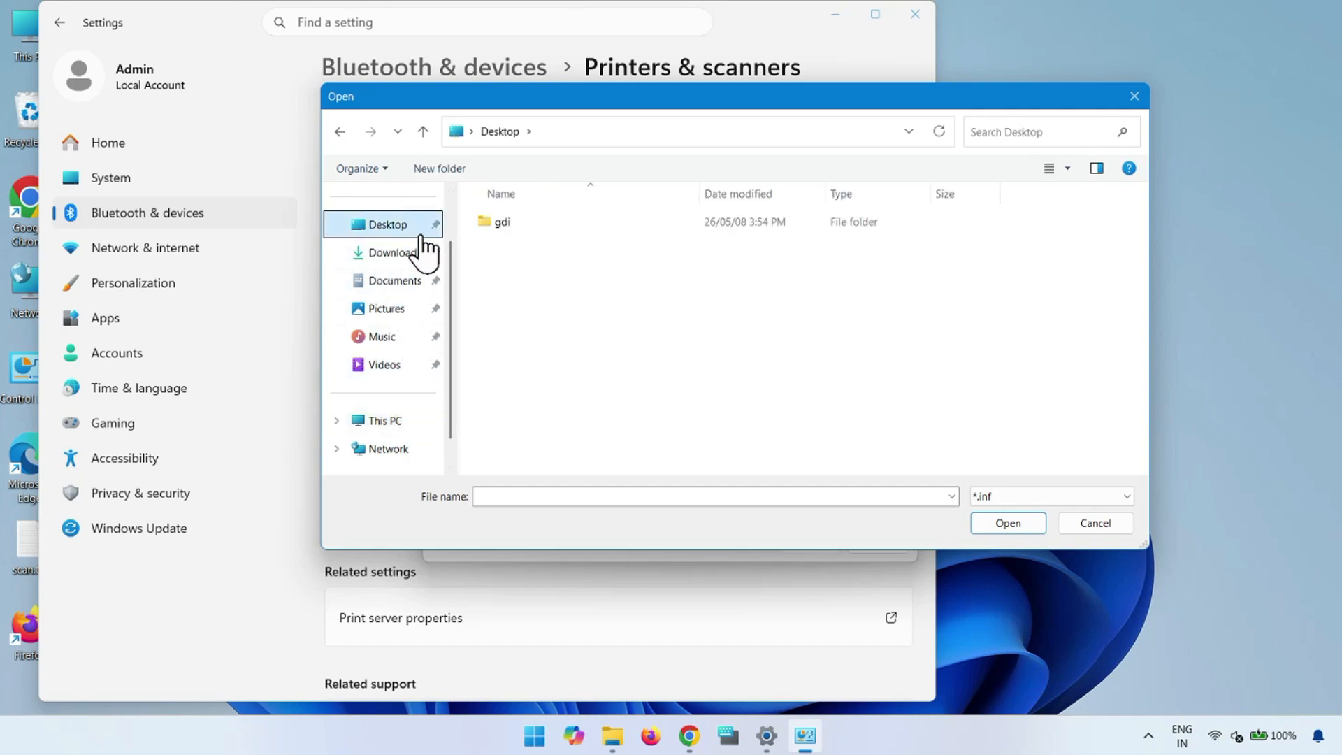
double_click(533, 223)
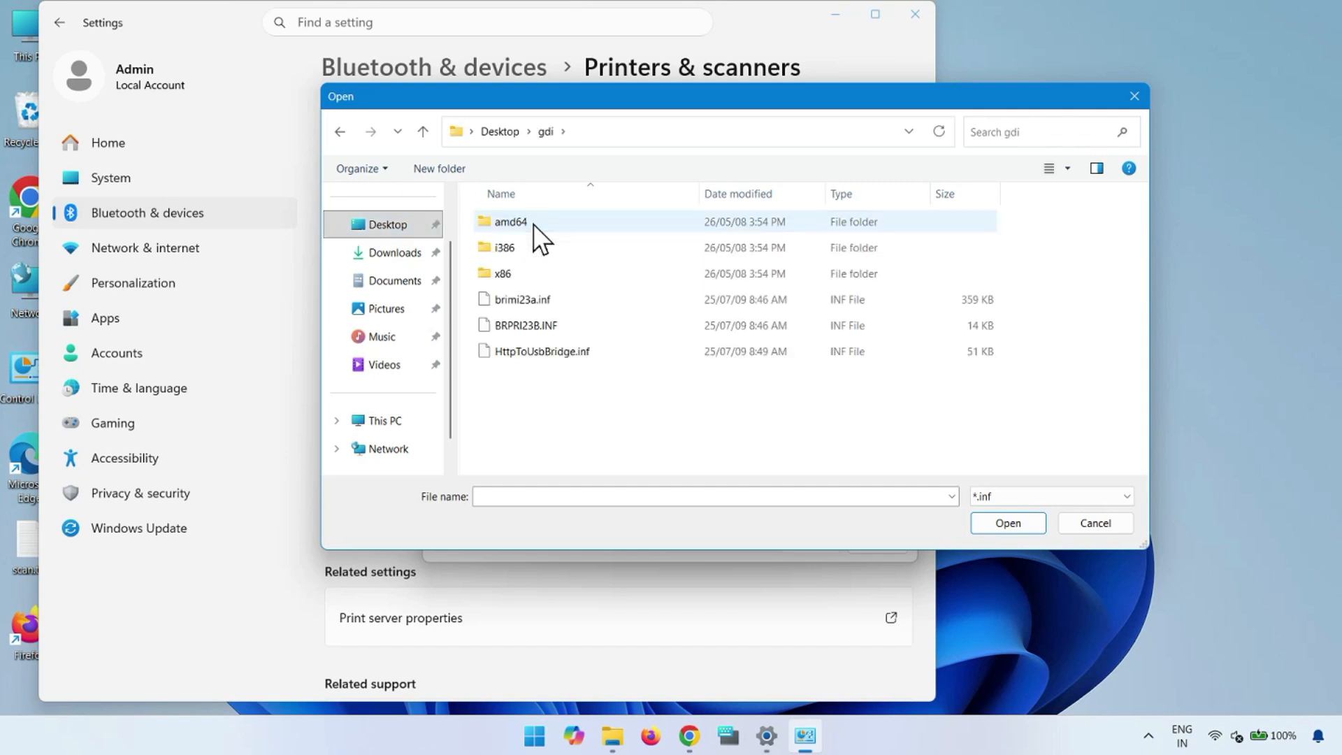
left_click(536, 304)
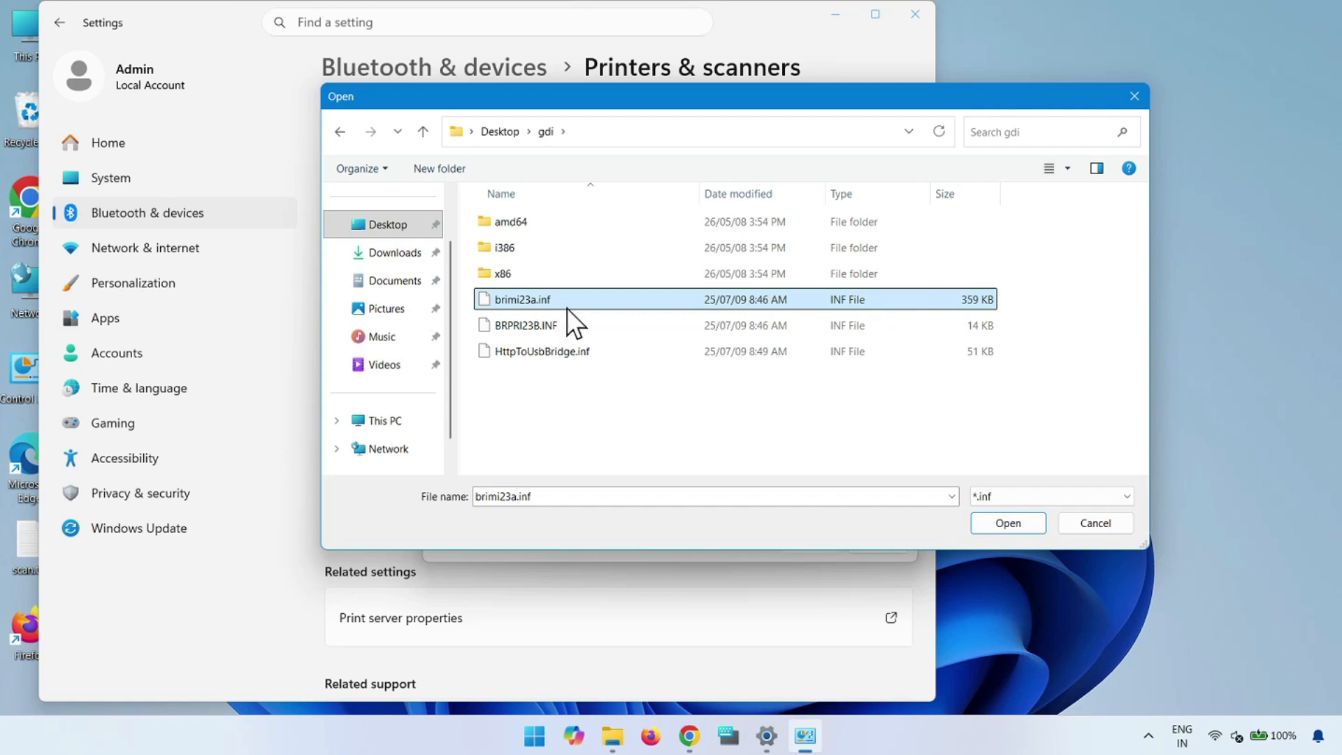
left_click(992, 526)
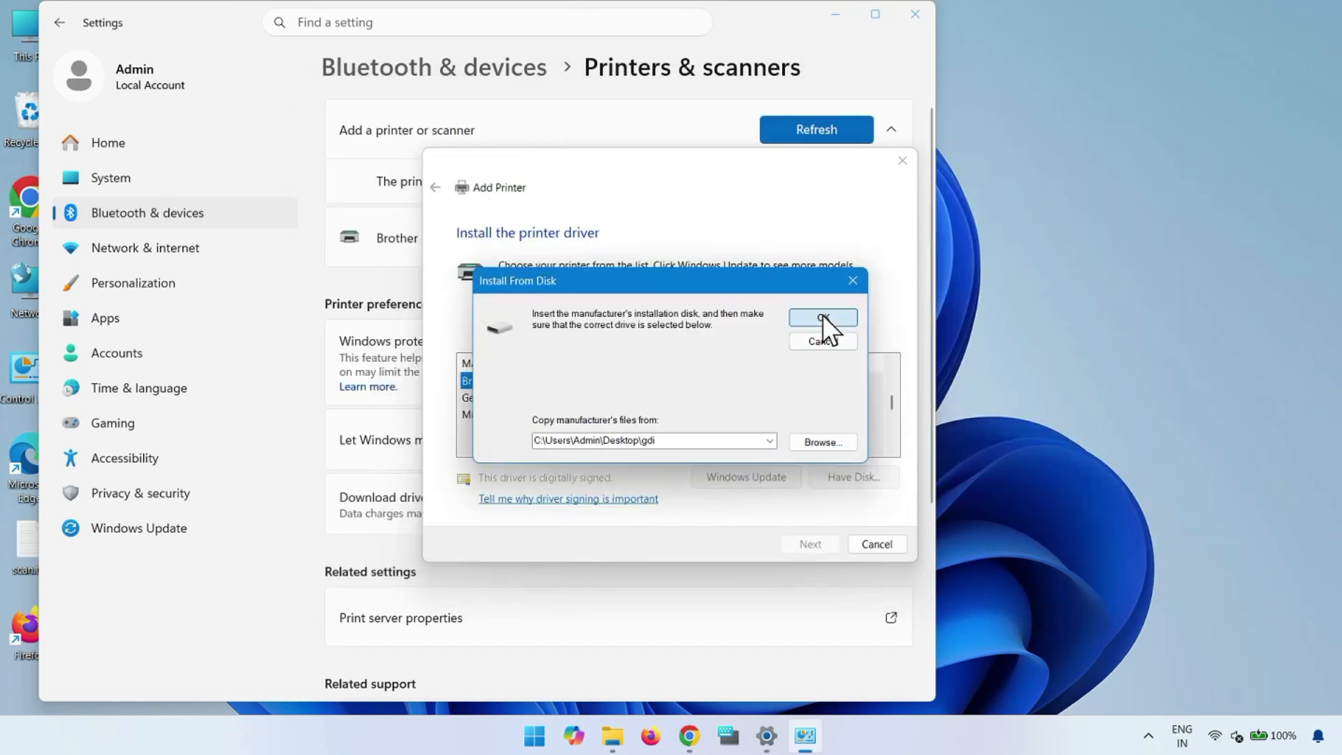
left_click(822, 317)
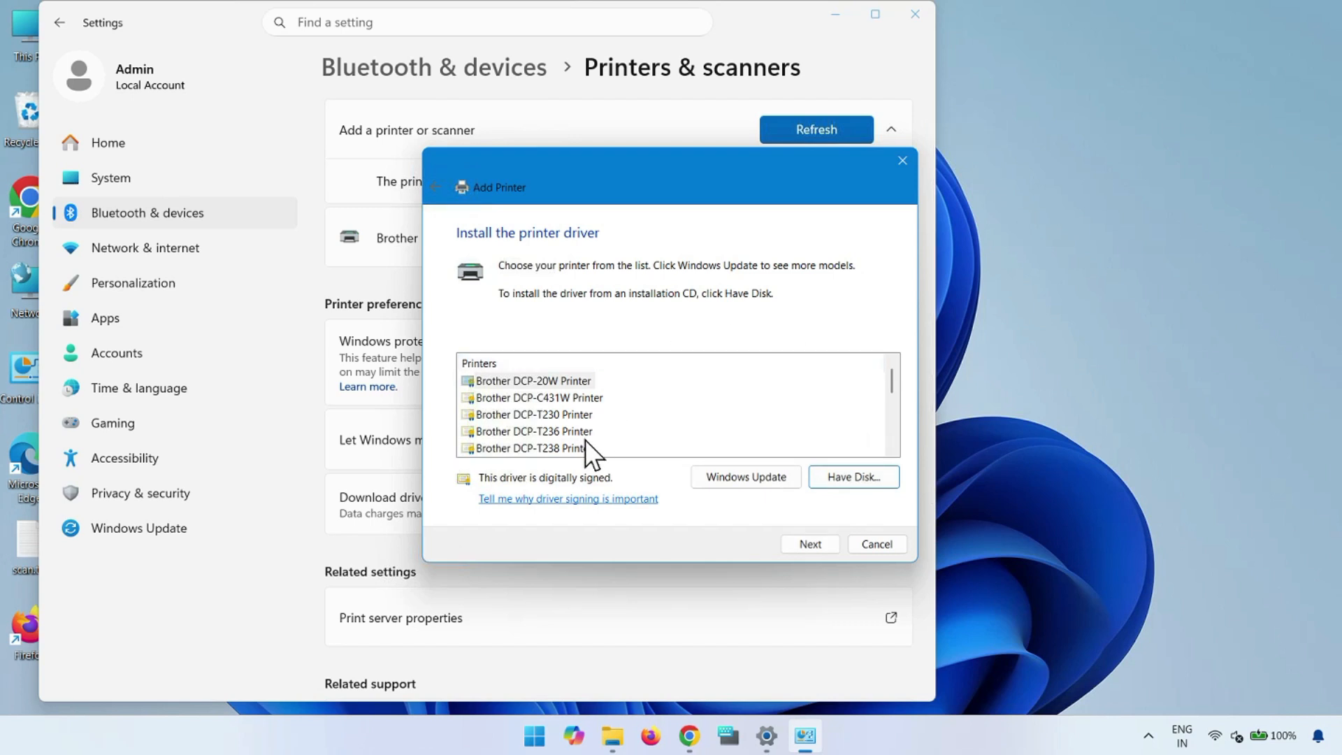
Choose Brother DCP-T530DW Printer from the models in the loaded driver and continue to the printer naming stage
scroll(578, 421, "down", 1)
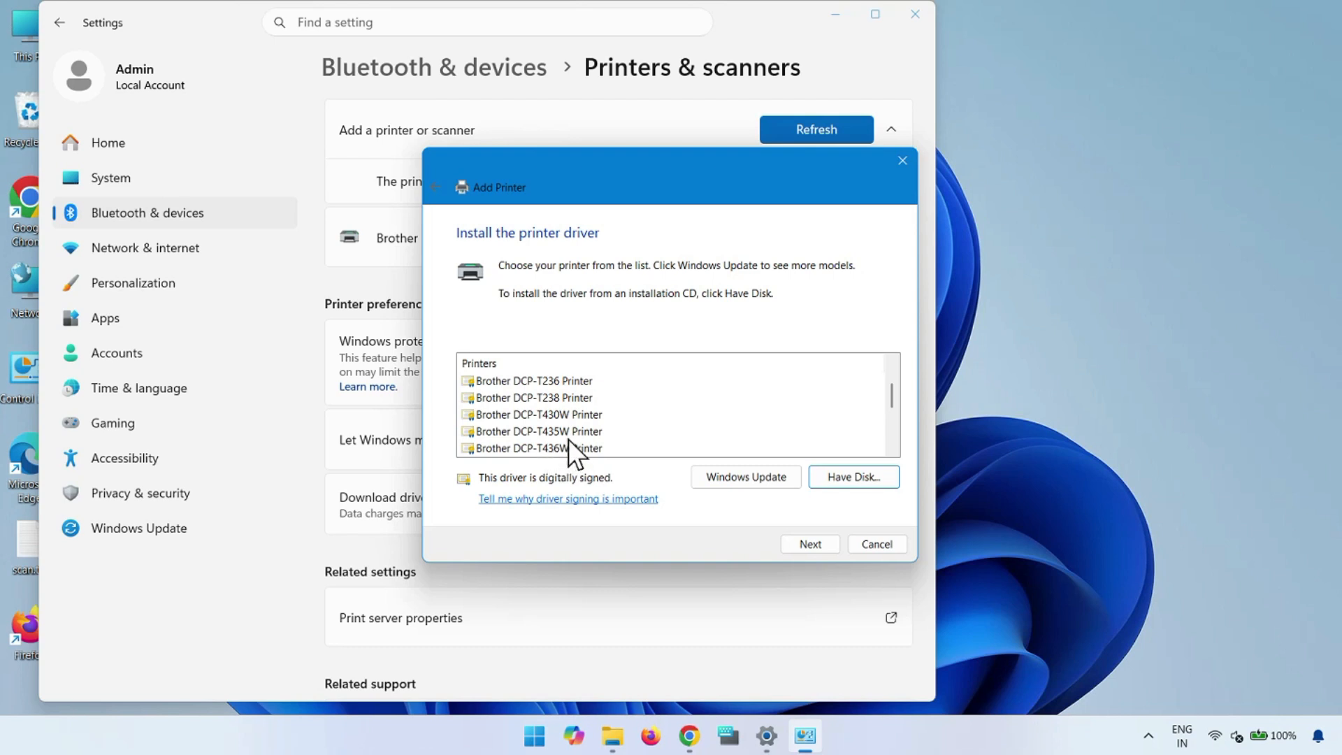
scroll(573, 455, "down", 1)
left_click(514, 432)
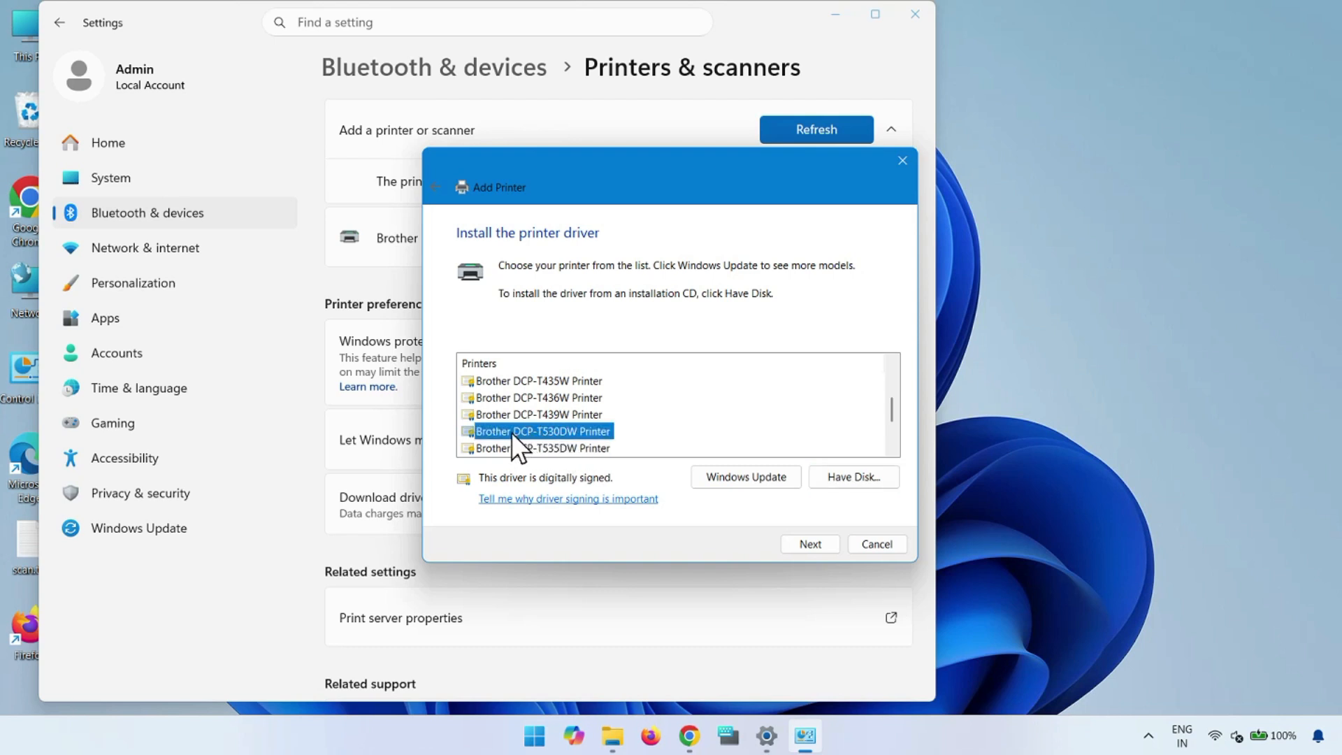
left_click(802, 545)
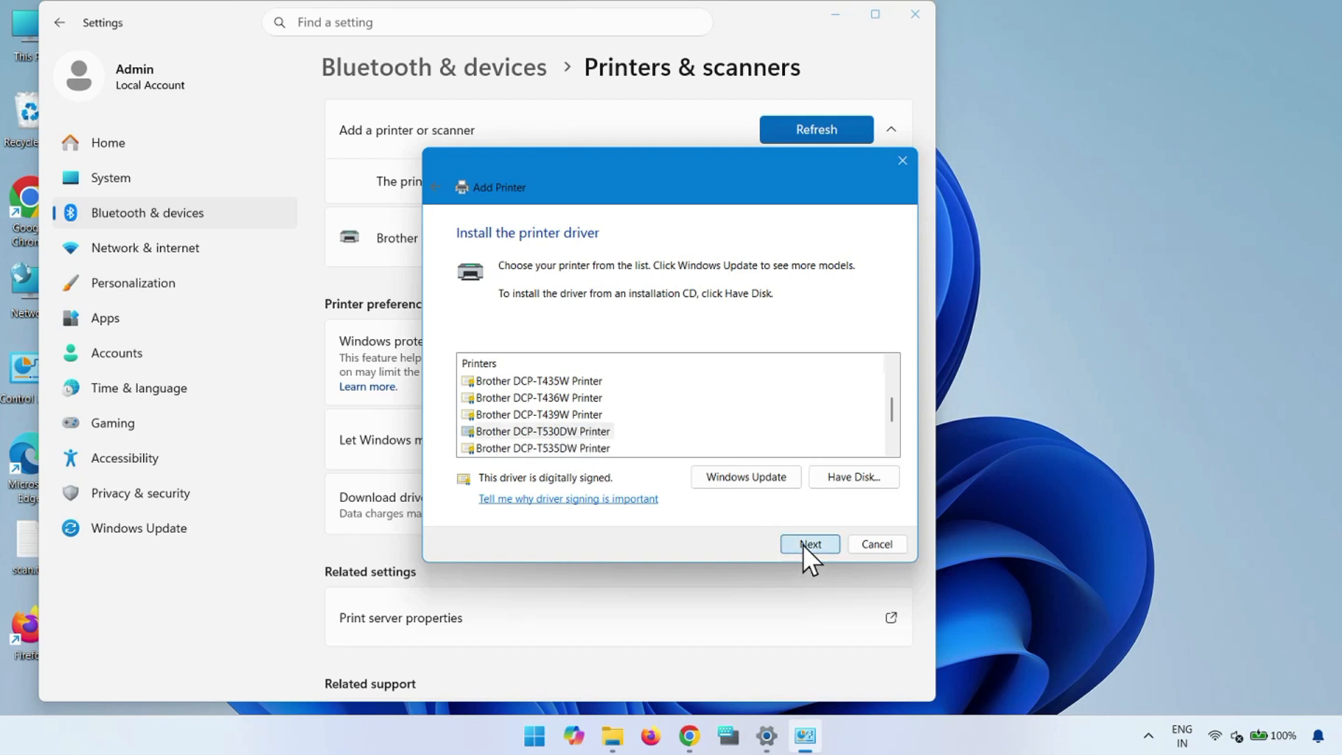
left_click(802, 544)
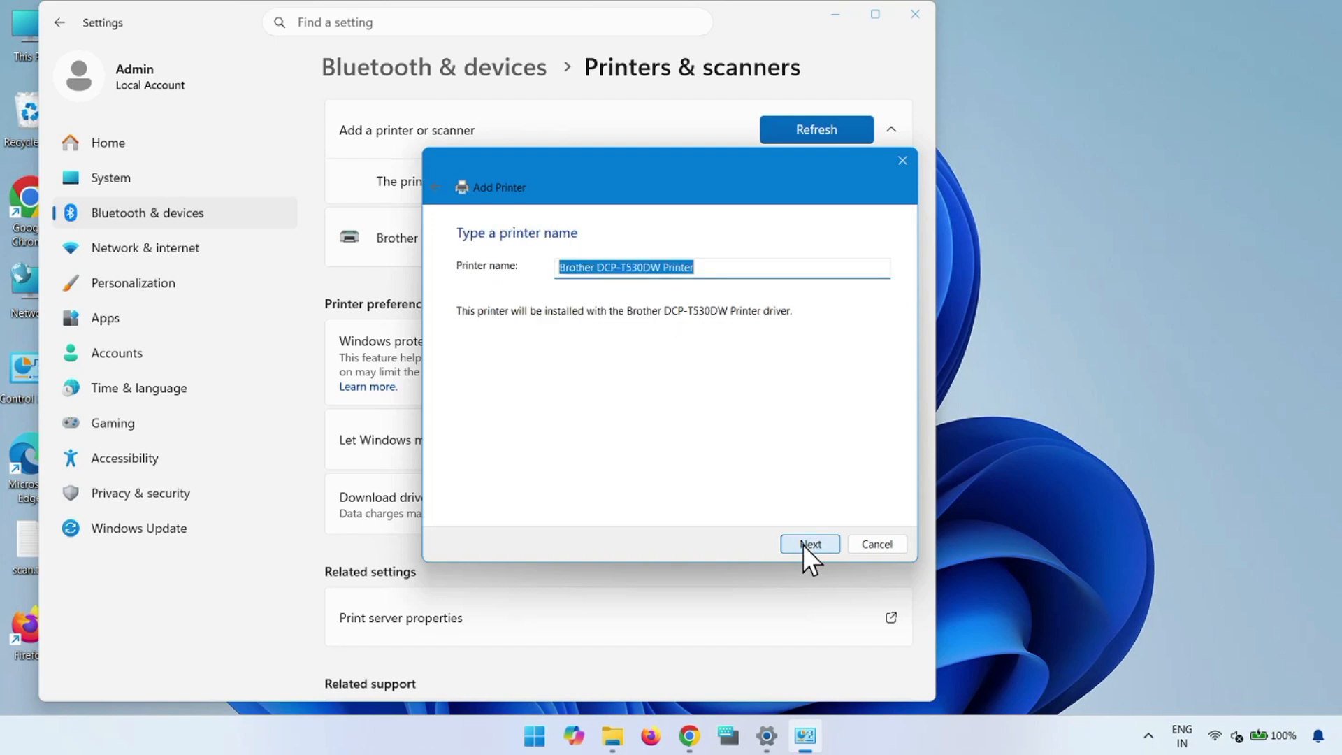
Accept the suggested name Brother DCP-T530DW Printer, keep network sharing enabled under the same share name, and finish adding the printer
left_click(802, 544)
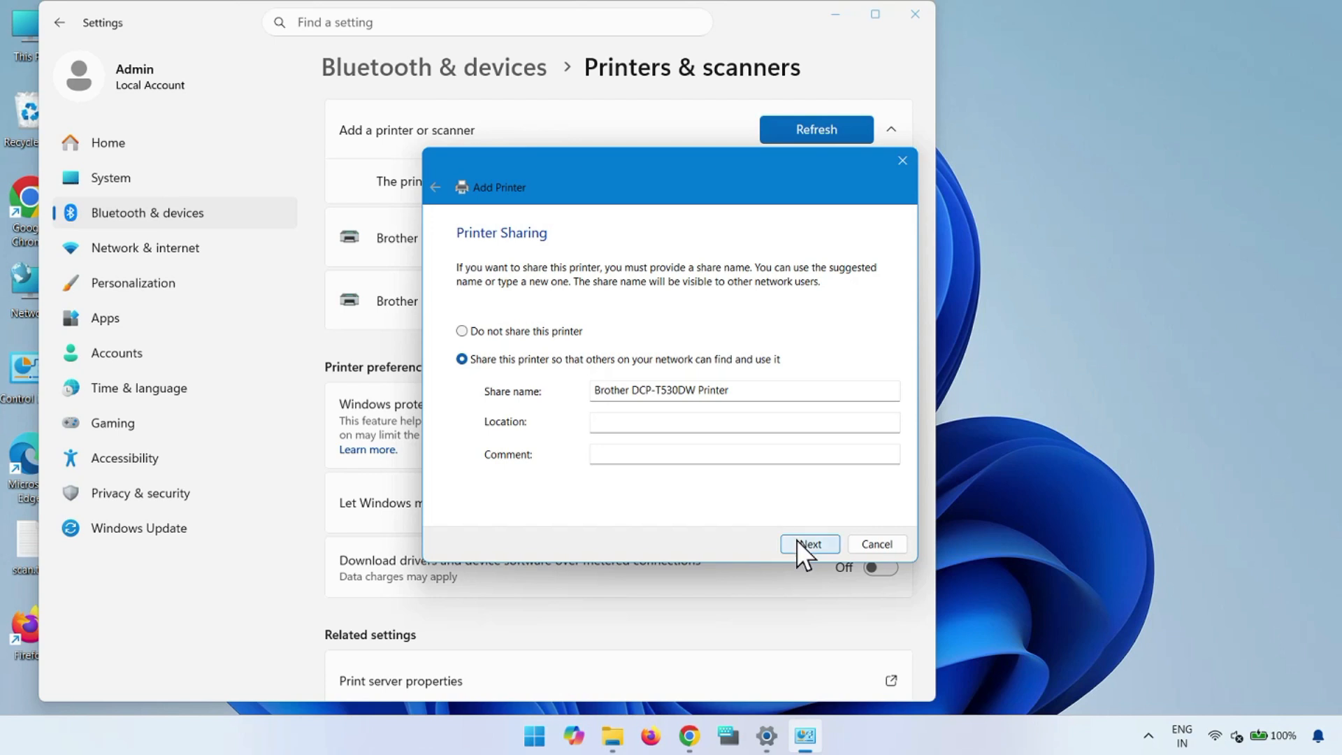
left_click(802, 544)
left_click(797, 542)
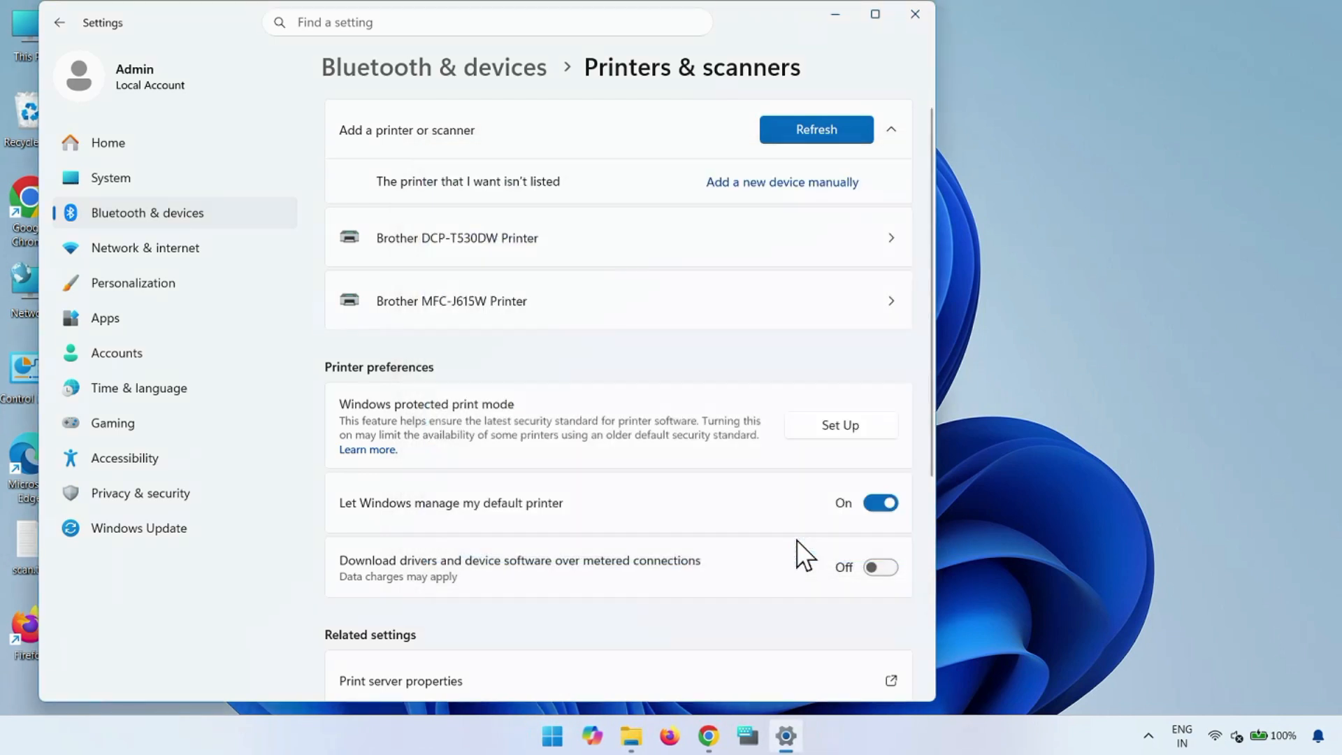